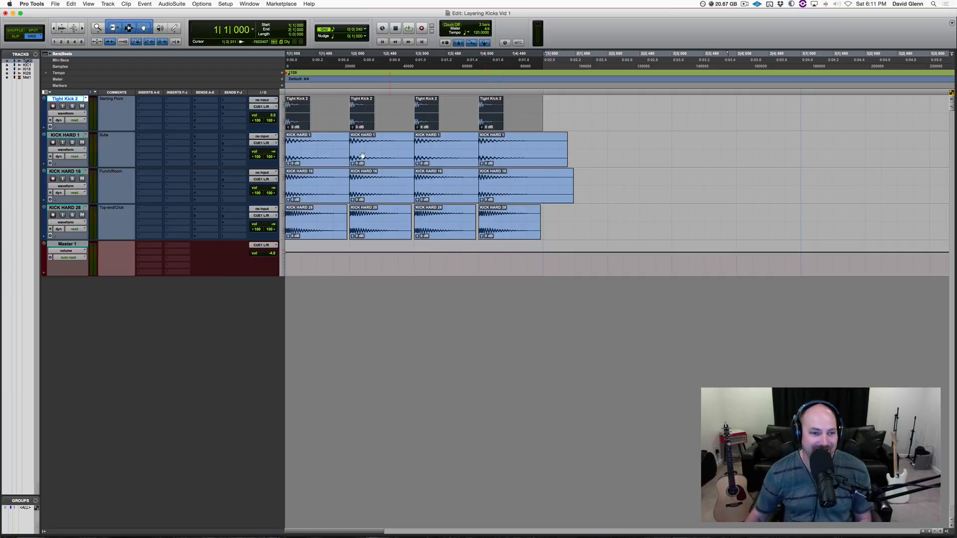
# Step: Audition the kick layers by soloing and stepping through the tracks while playing back the pattern
pyautogui.click(71, 99)
pyautogui.click(71, 98)
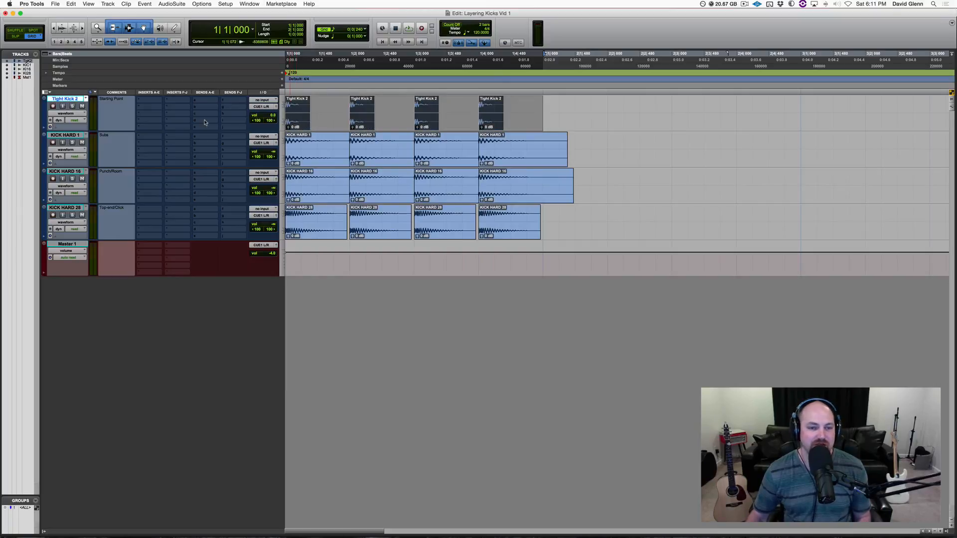
pyautogui.hotkey('shift', 's')
pyautogui.hotkey('shift', 's')
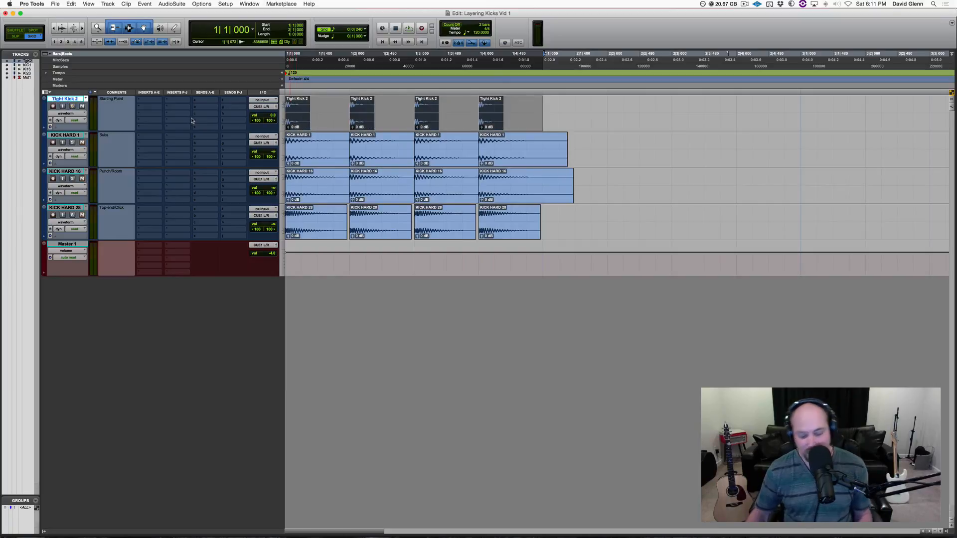
pyautogui.press(';')
pyautogui.press(';')
pyautogui.press(';')
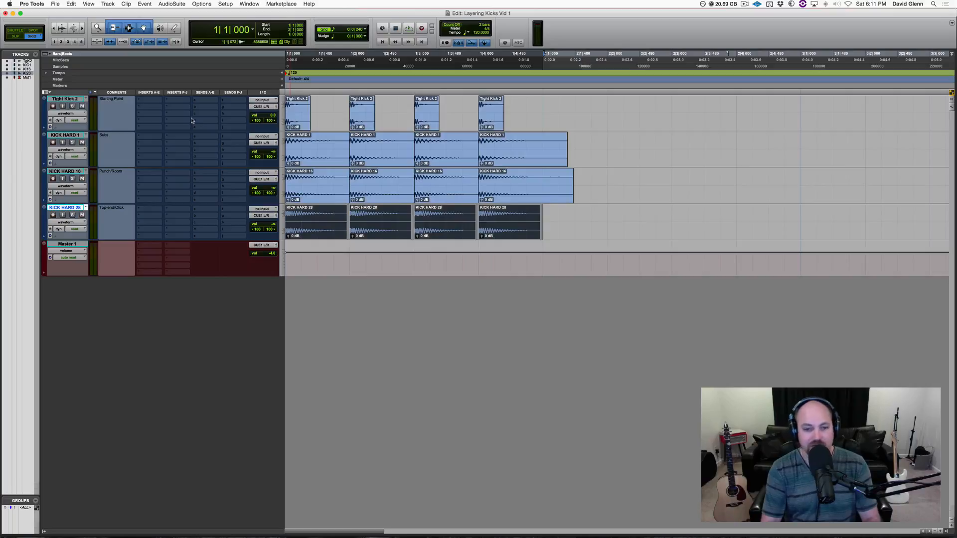
pyautogui.press('p')
pyautogui.press(';')
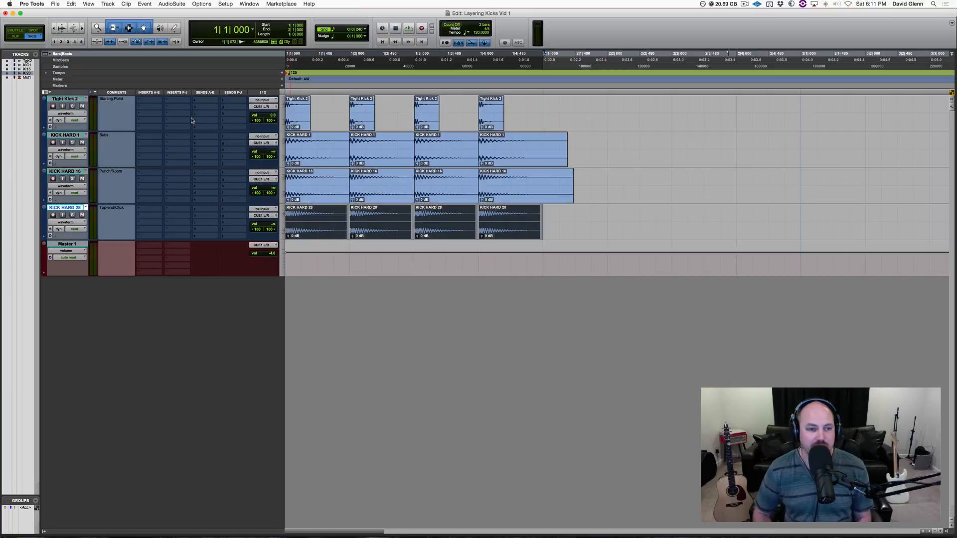
pyautogui.click(70, 99)
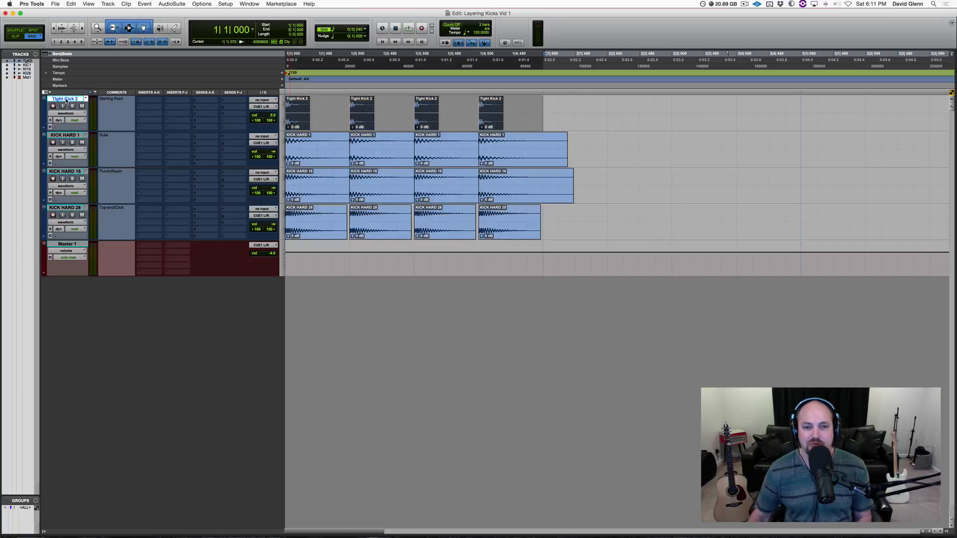
pyautogui.press('space')
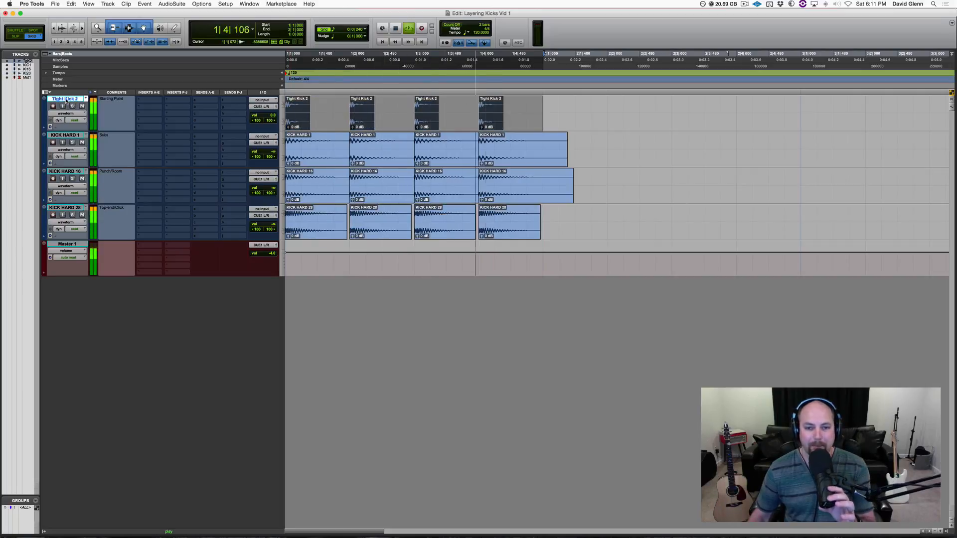
pyautogui.press('space')
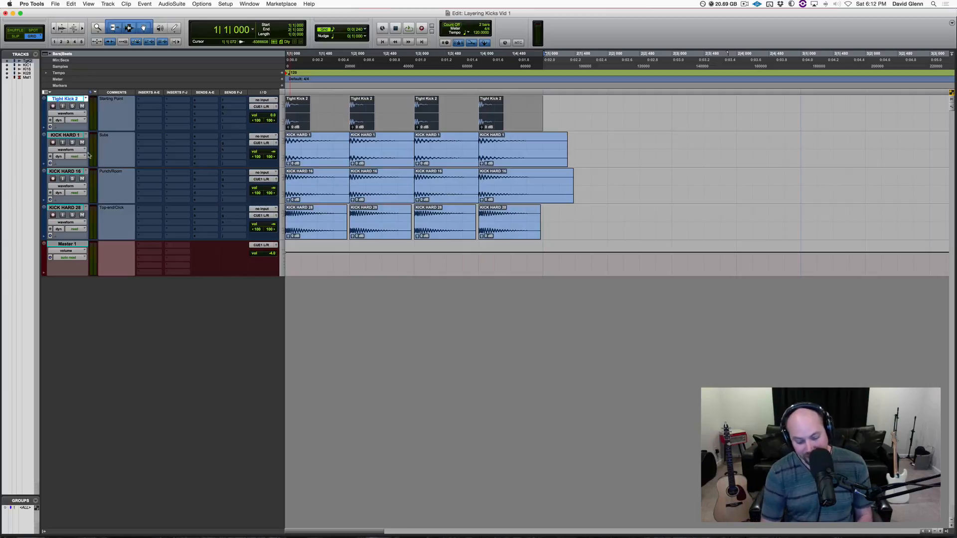
# Step: Lower the Master fader volume to -7.2 dB
pyautogui.press('p')
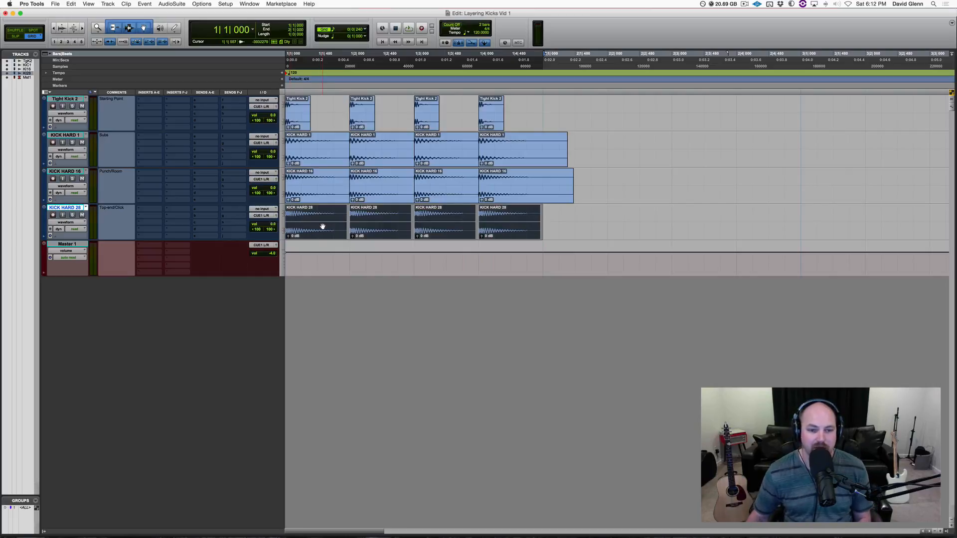
pyautogui.moveTo(271, 254); pyautogui.dragTo(242, 272)
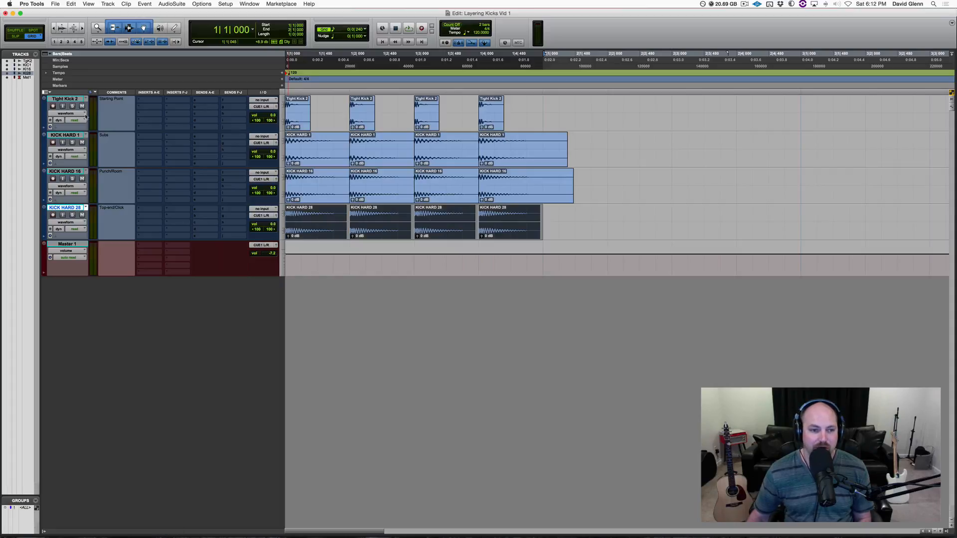
# Step: Solo Tight Kick 2 and play back the pattern to hear it alone and in the mix
pyautogui.click(72, 106)
pyautogui.press('space')
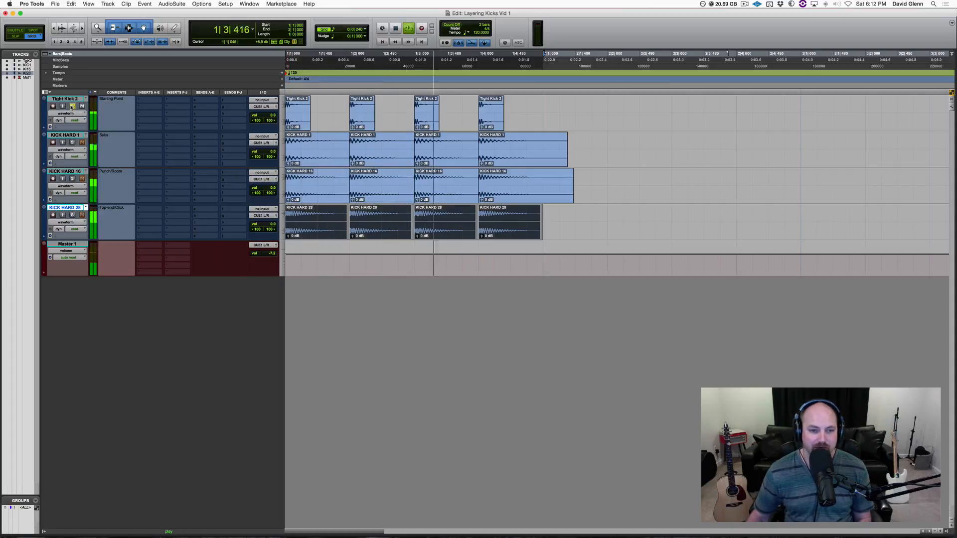
pyautogui.press('space')
pyautogui.click(72, 106)
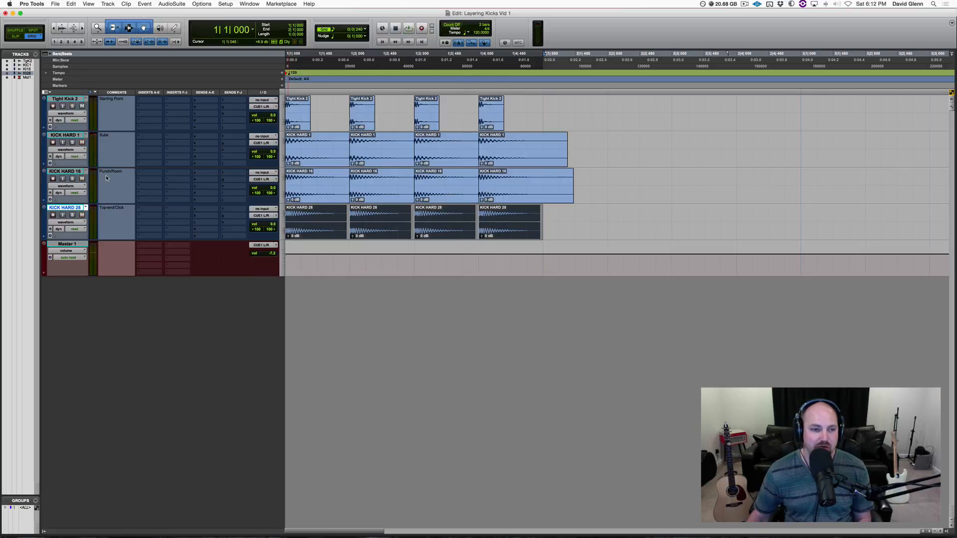
pyautogui.press('space')
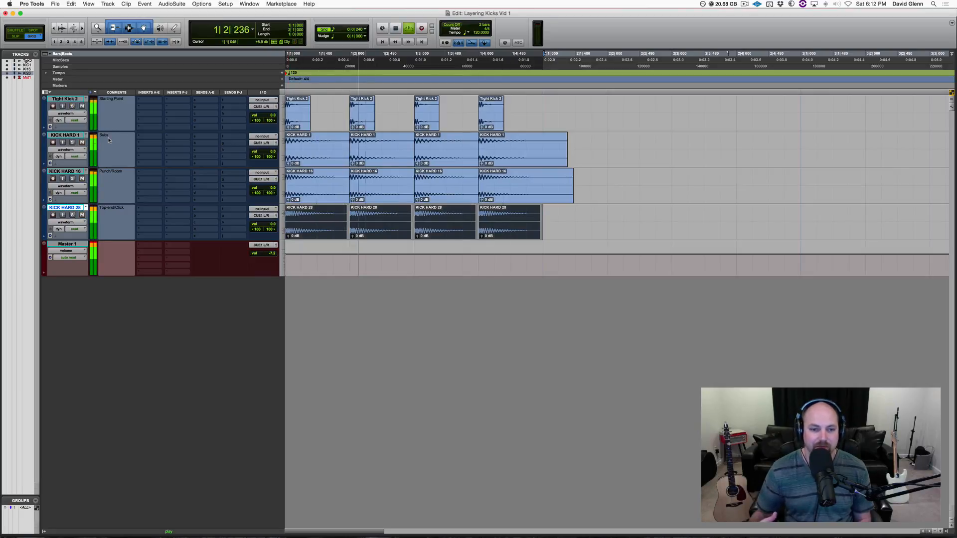
pyautogui.press('space')
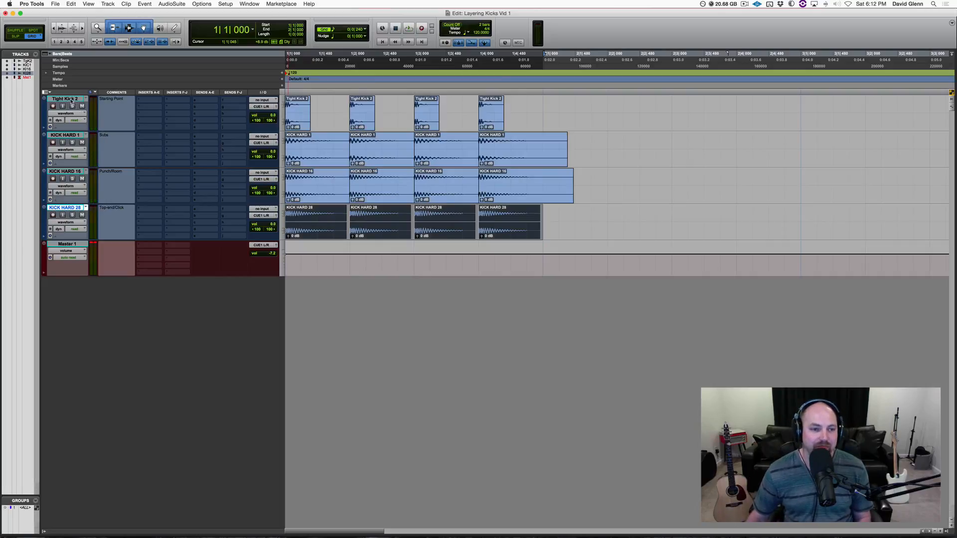
# Step: Select and solo KICK HARD 1, then play it back to compare it against Tight Kick 2
pyautogui.click(65, 98)
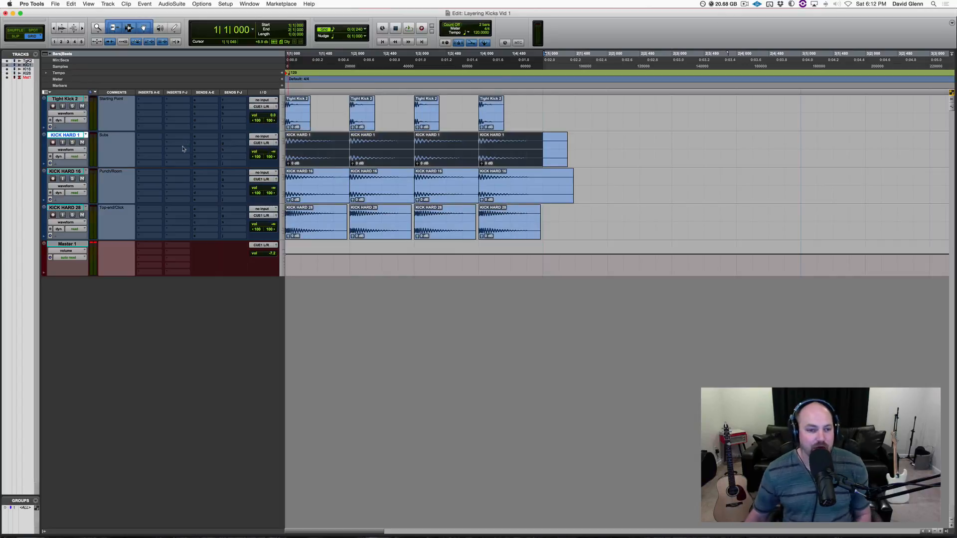
pyautogui.click(72, 136)
pyautogui.click(71, 135)
pyautogui.hotkey('shift', 's')
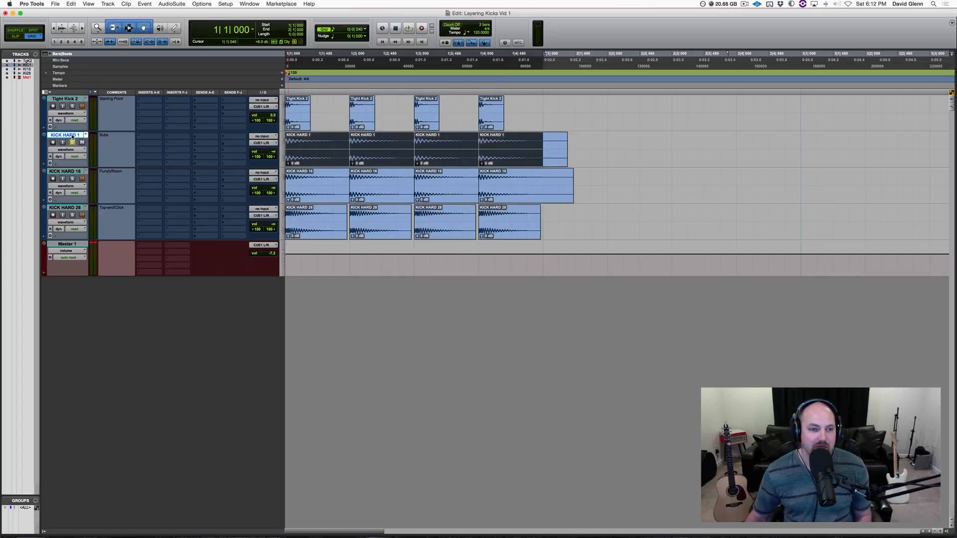
pyautogui.press('space')
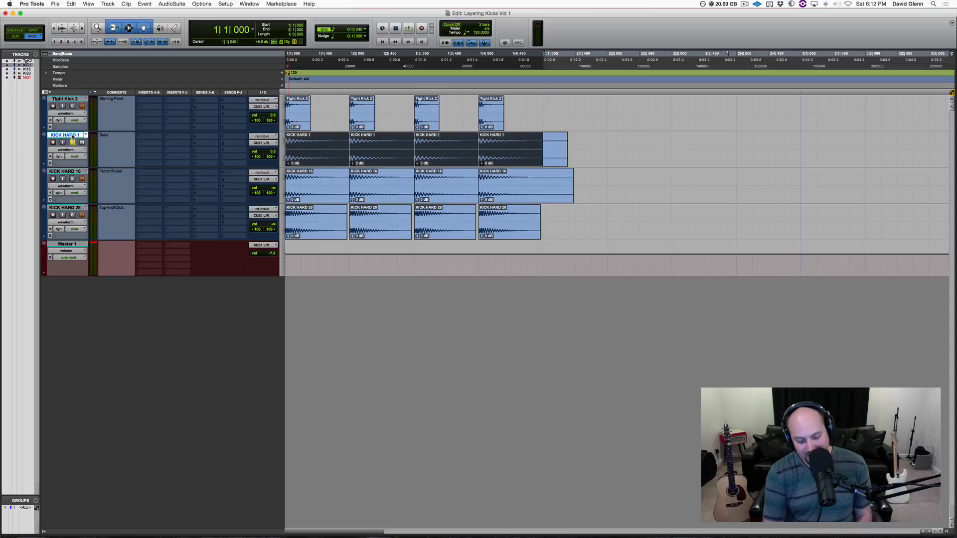
pyautogui.press('space')
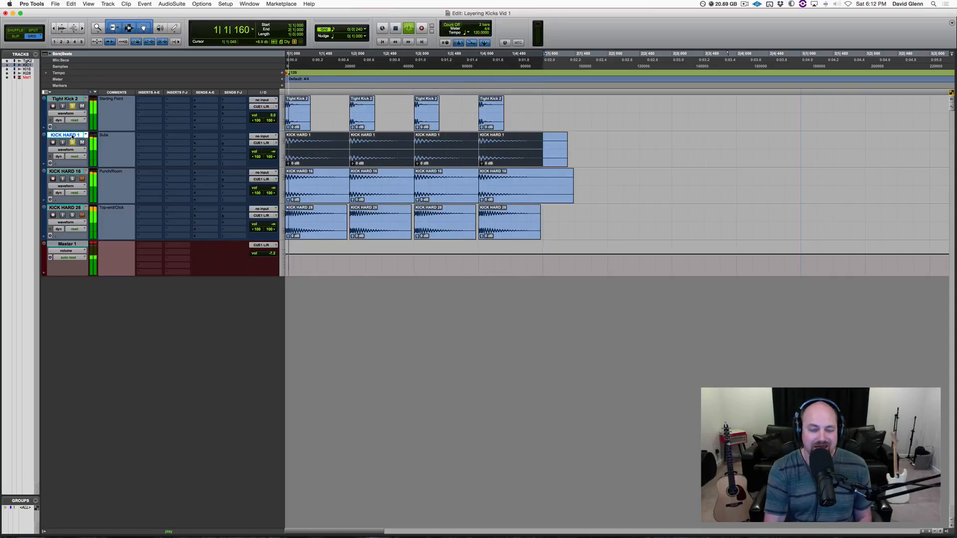
pyautogui.press(';')
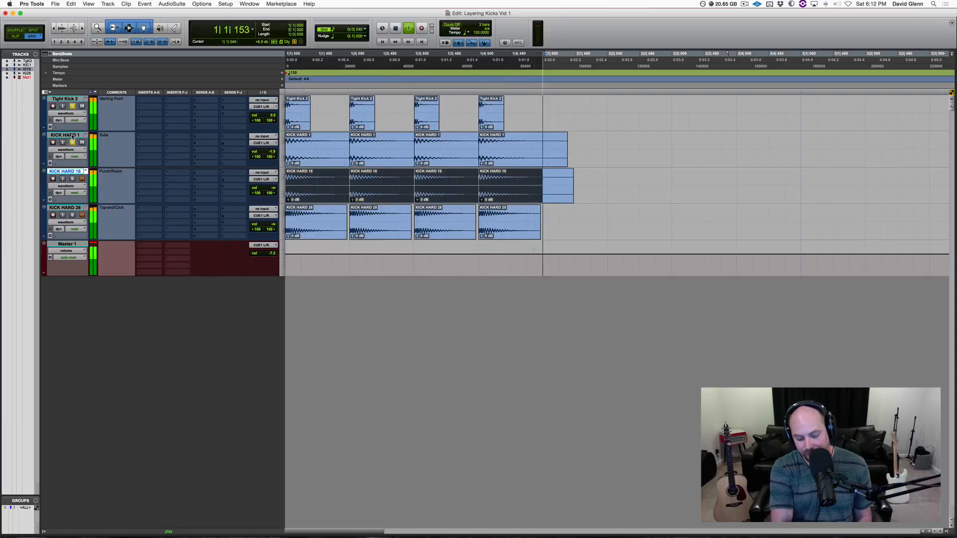
pyautogui.click(64, 135)
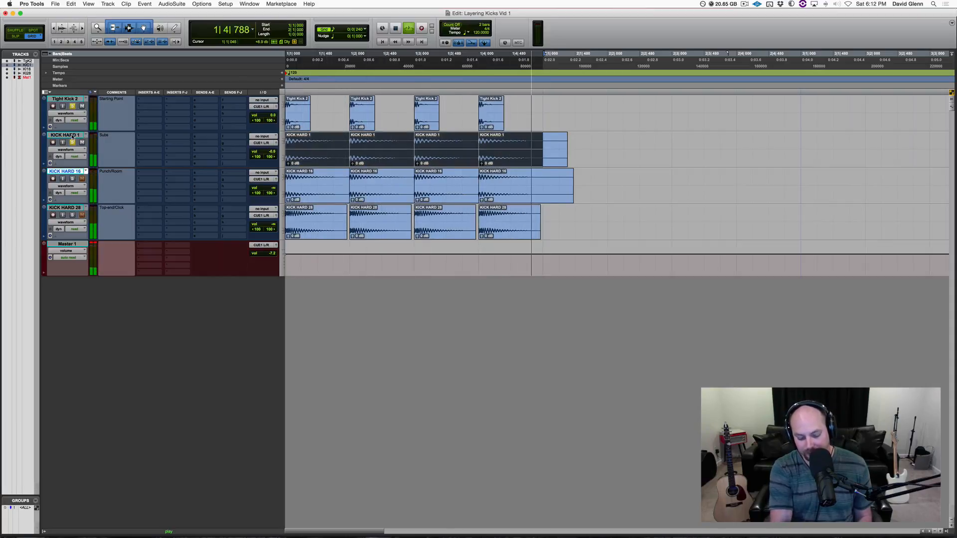
pyautogui.press('space')
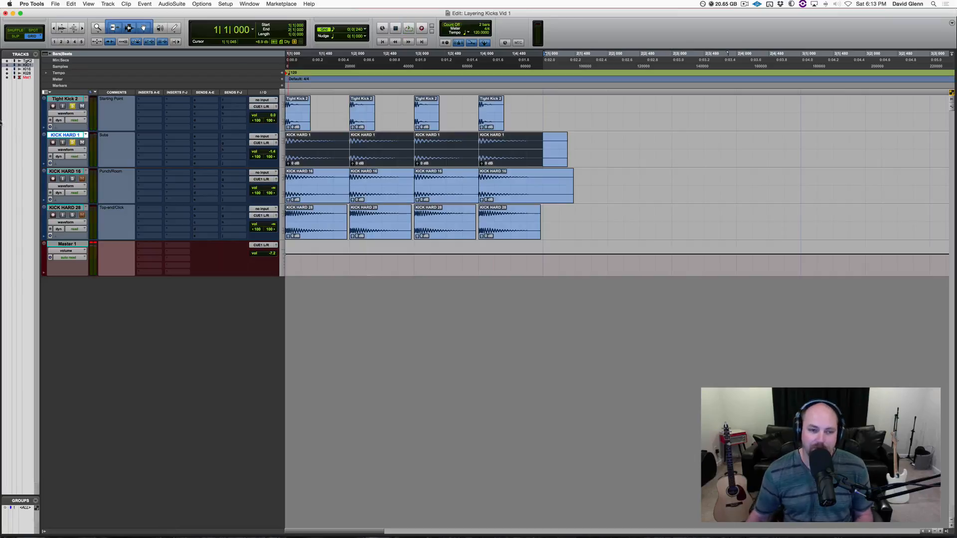
# Step: Insert FabFilter Pro-Q 2 on the KICK HARD 1 track and delete its default low-cut band
pyautogui.click(142, 139)
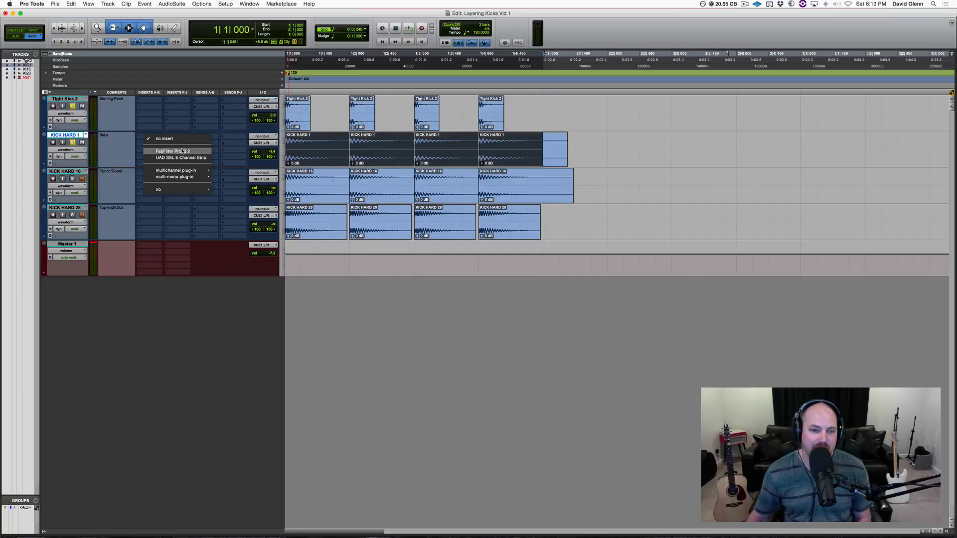
pyautogui.click(169, 151)
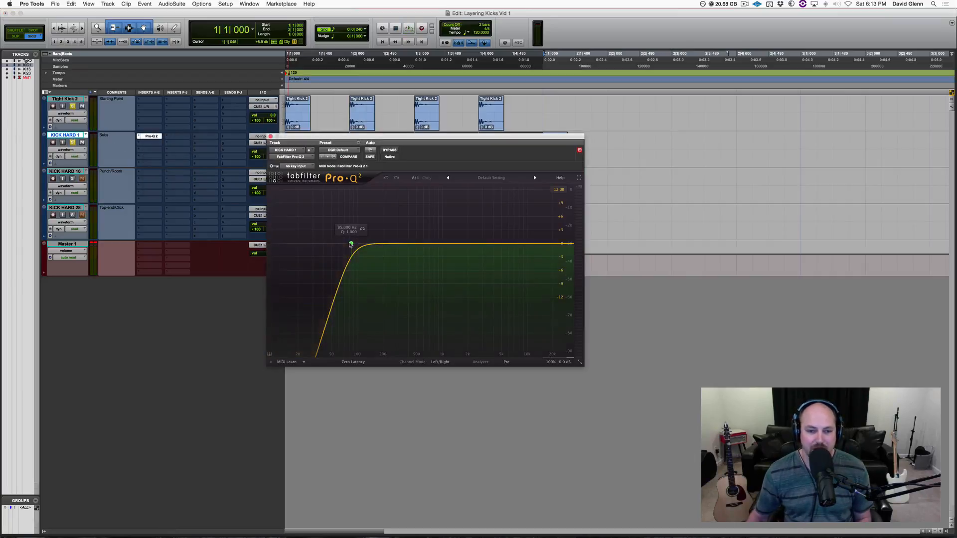
pyautogui.rightClick(351, 244)
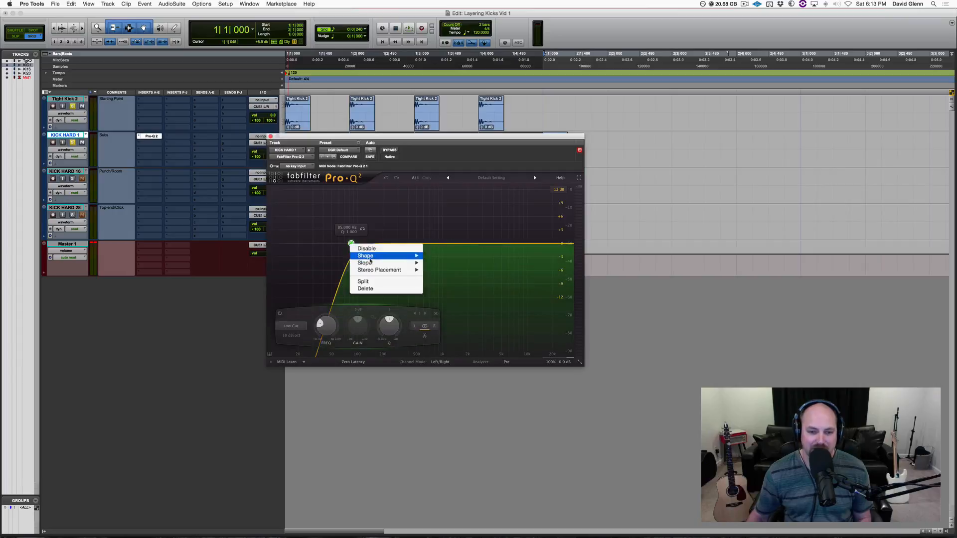
pyautogui.click(386, 288)
# Step: While playing back, add a steep high-cut band at about 130 Hz in the Pro-Q 2 on KICK HARD 1
pyautogui.click(73, 107)
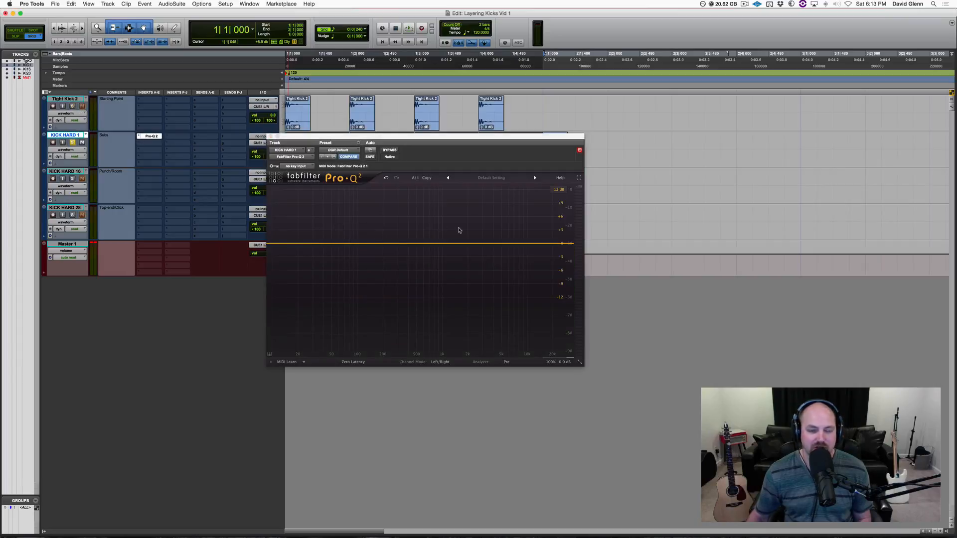
pyautogui.press('space')
pyautogui.moveTo(565, 247); pyautogui.dragTo(360, 243)
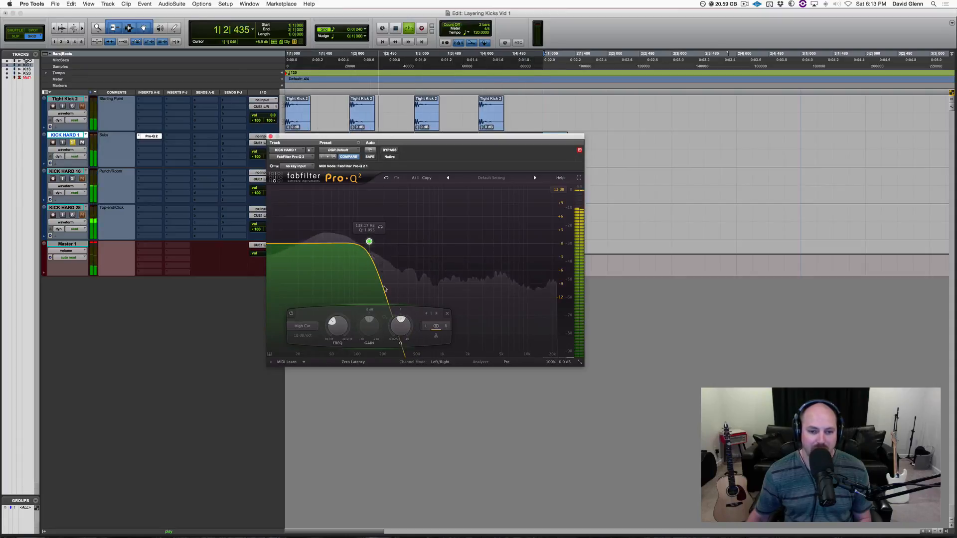
pyautogui.doubleClick(400, 326)
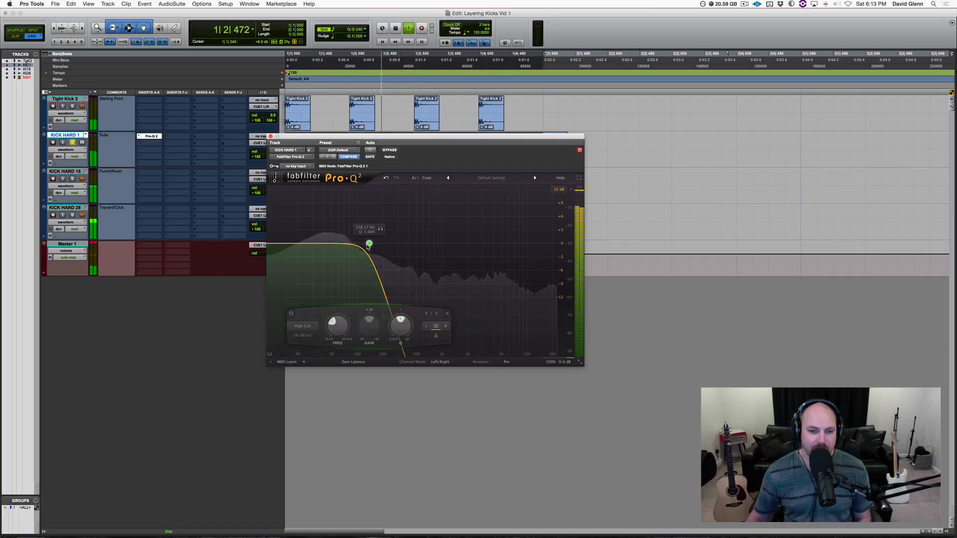
pyautogui.moveTo(369, 244); pyautogui.dragTo(367, 245)
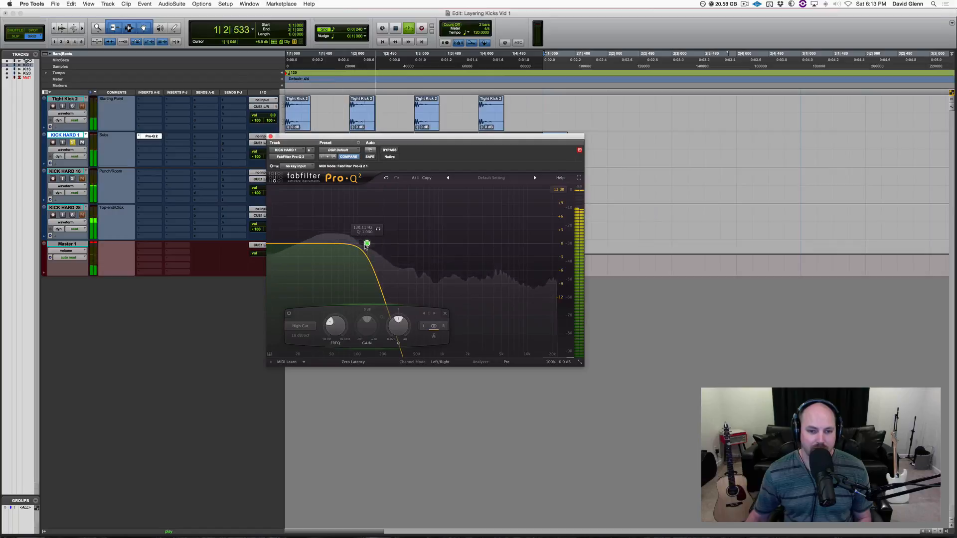
pyautogui.press('space')
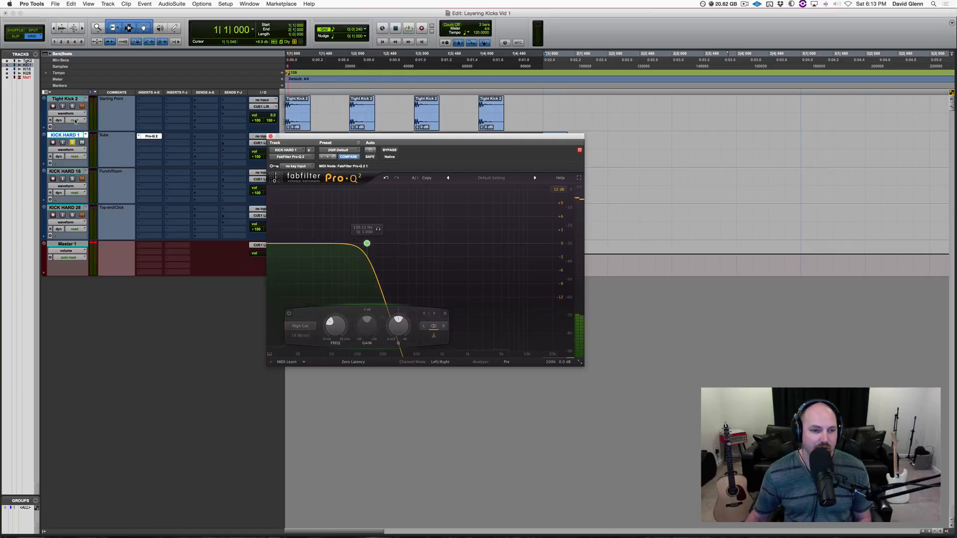
# Step: Play back the pattern to audition the filtered KICK HARD 1 layer
pyautogui.click(75, 136)
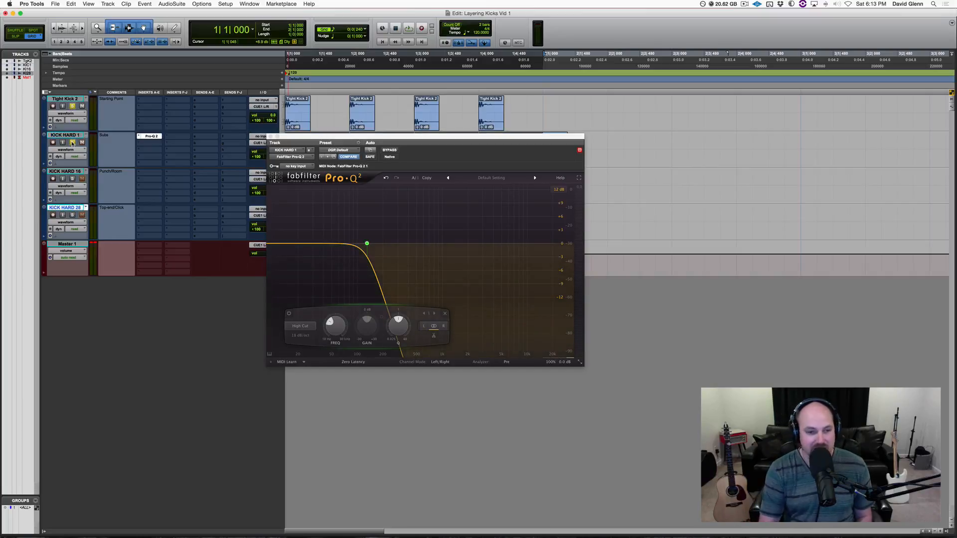
pyautogui.press('space')
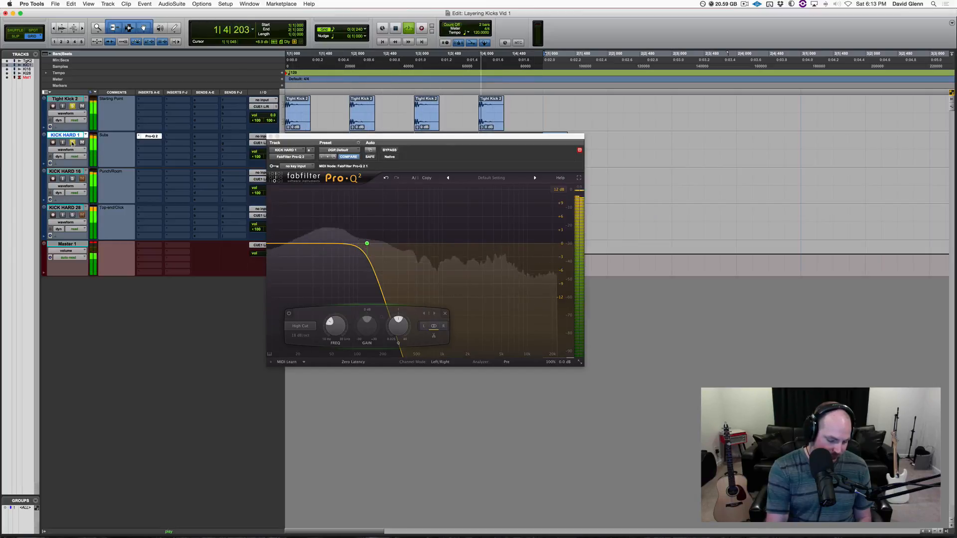
pyautogui.press('space')
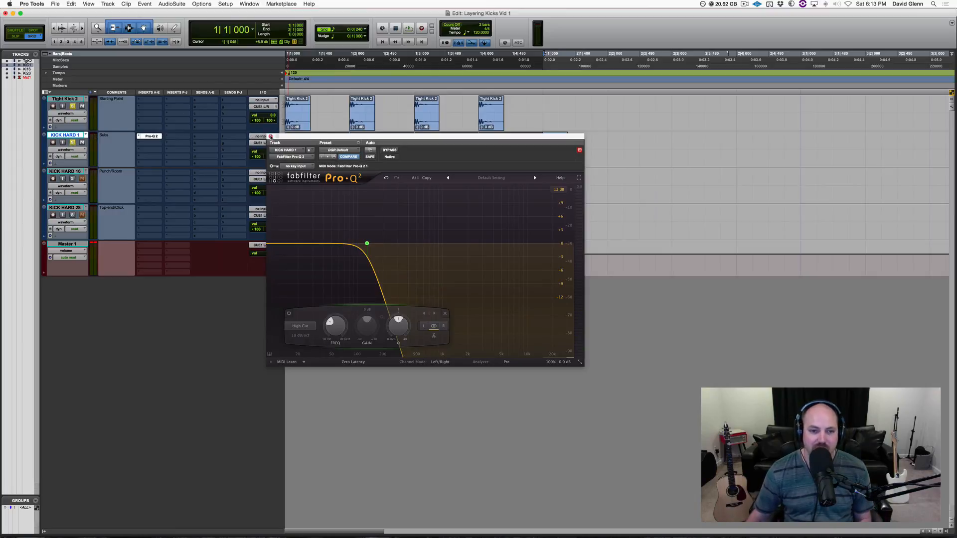
# Step: Close the EQ window and delete the latter part of the first KICK HARD 1 clip from 1|1|480
pyautogui.click(271, 136)
pyautogui.click(331, 147)
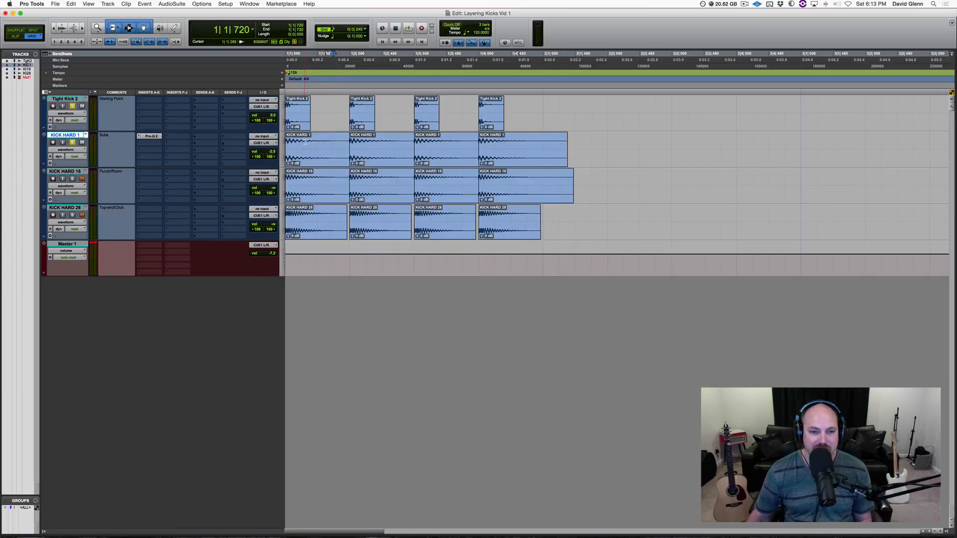
pyautogui.click(315, 142)
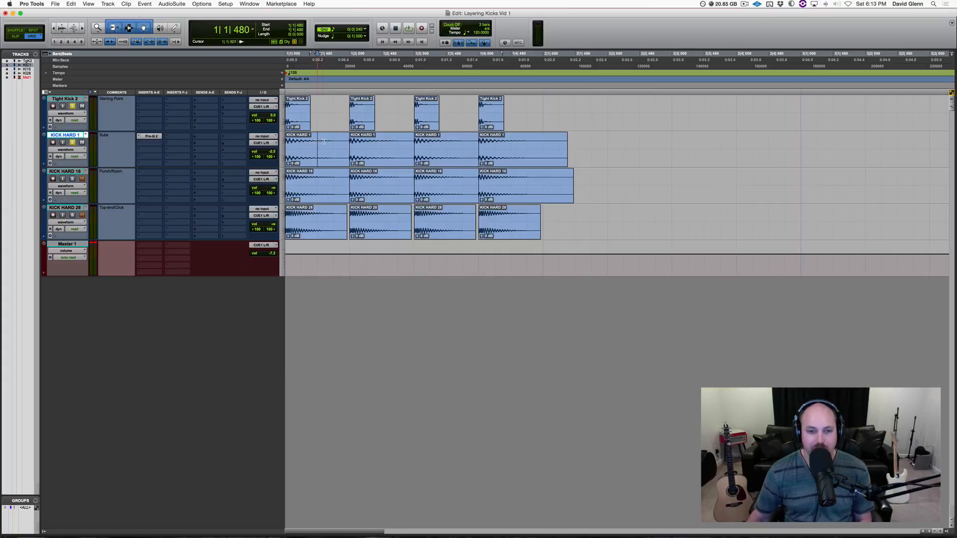
pyautogui.keyDown('shift'); pyautogui.click(342, 144); pyautogui.keyUp('shift')
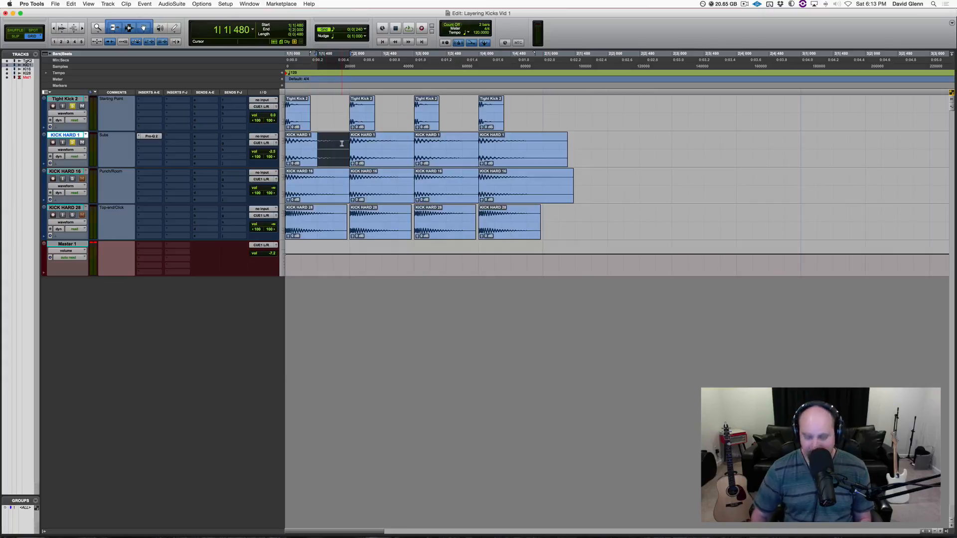
pyautogui.press('Delete')
pyautogui.click(314, 135)
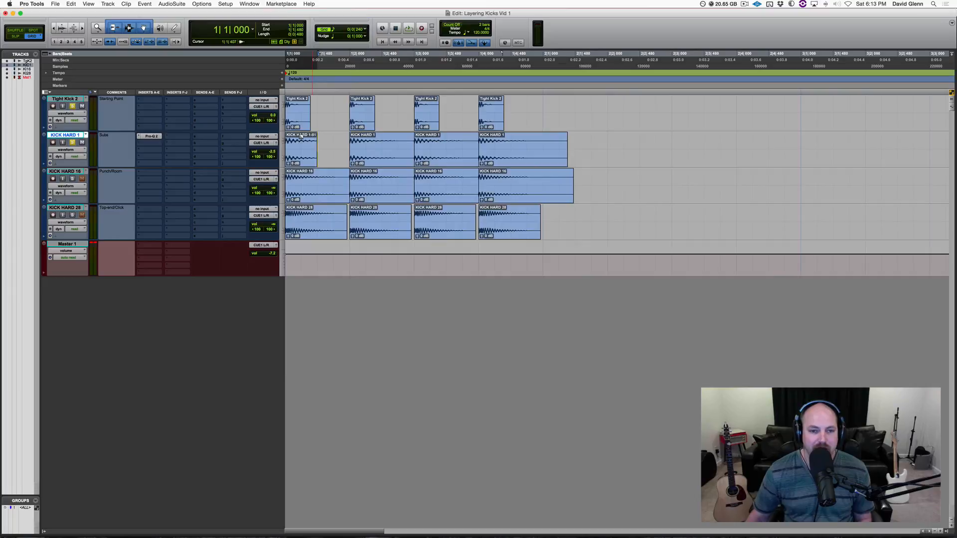
# Step: Add a fade-out to the trimmed first KICK HARD 1 clip
pyautogui.moveTo(301, 136); pyautogui.dragTo(300, 135)
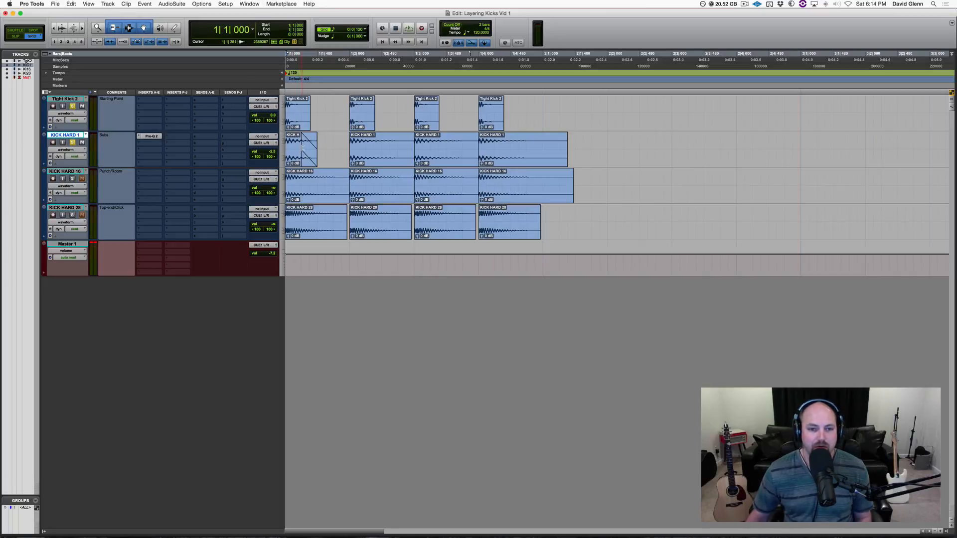
pyautogui.moveTo(302, 148); pyautogui.dragTo(288, 141)
# Step: Delete the remaining KICK HARD 1 clips and copy the trimmed, faded first clip onto the other three beats
pyautogui.moveTo(377, 153); pyautogui.dragTo(497, 144)
pyautogui.press('Delete')
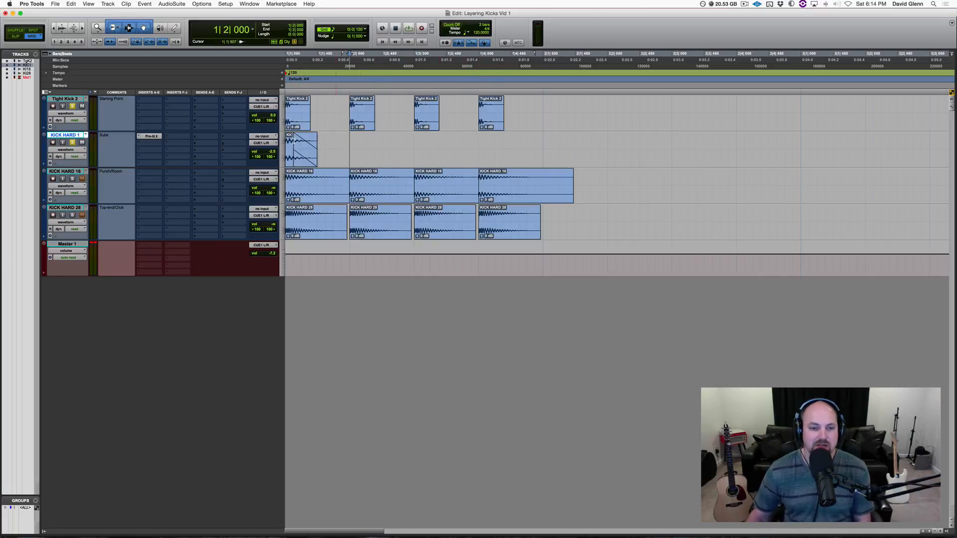
pyautogui.moveTo(295, 157); pyautogui.dragTo(486, 152)
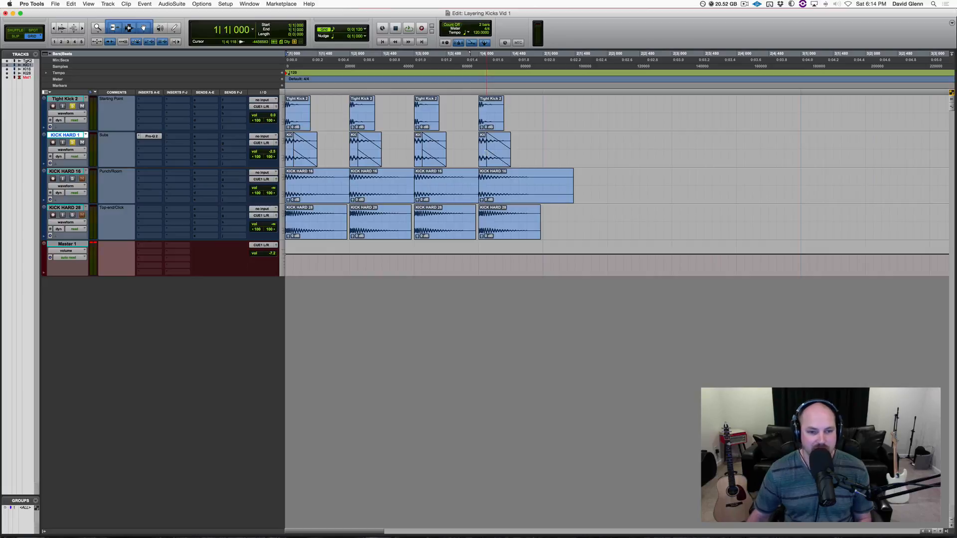
# Step: Play back the pattern to audition the layers with the shortened KICK HARD 1 clips
pyautogui.press('space')
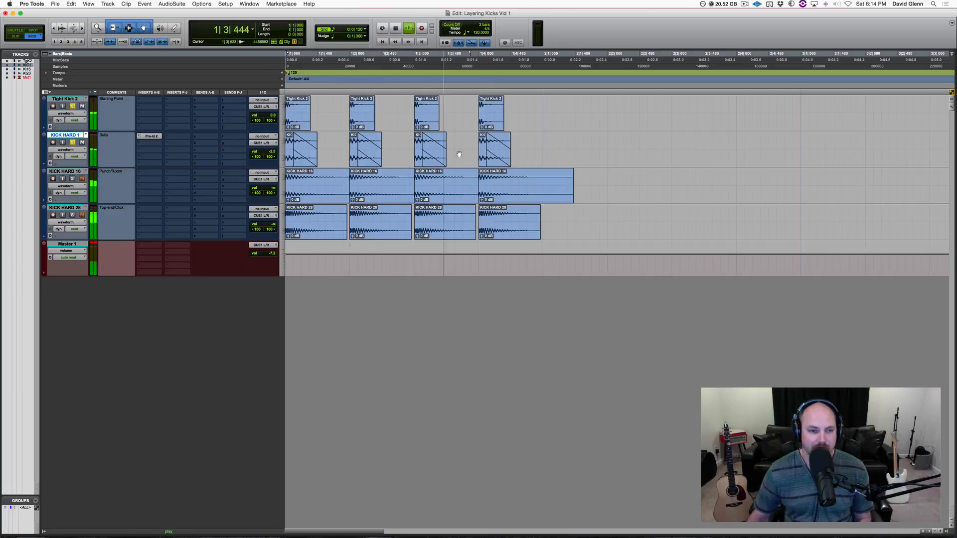
pyautogui.press('space')
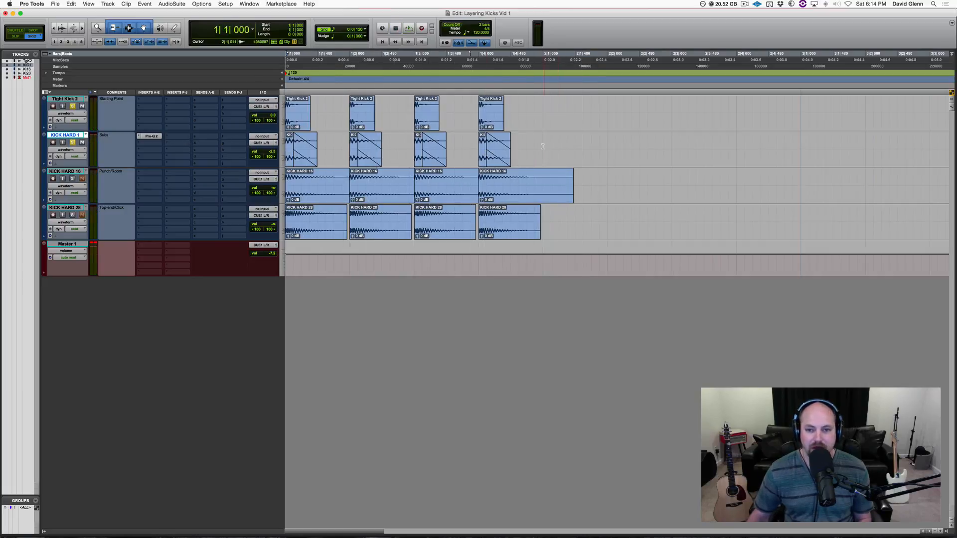
pyautogui.moveTo(546, 150); pyautogui.dragTo(288, 146)
pyautogui.press(';')
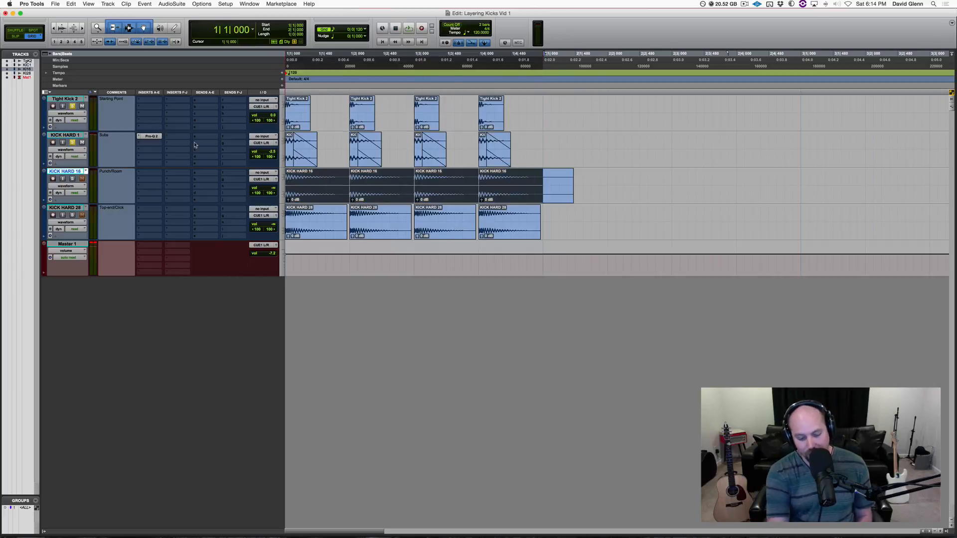
pyautogui.press('space')
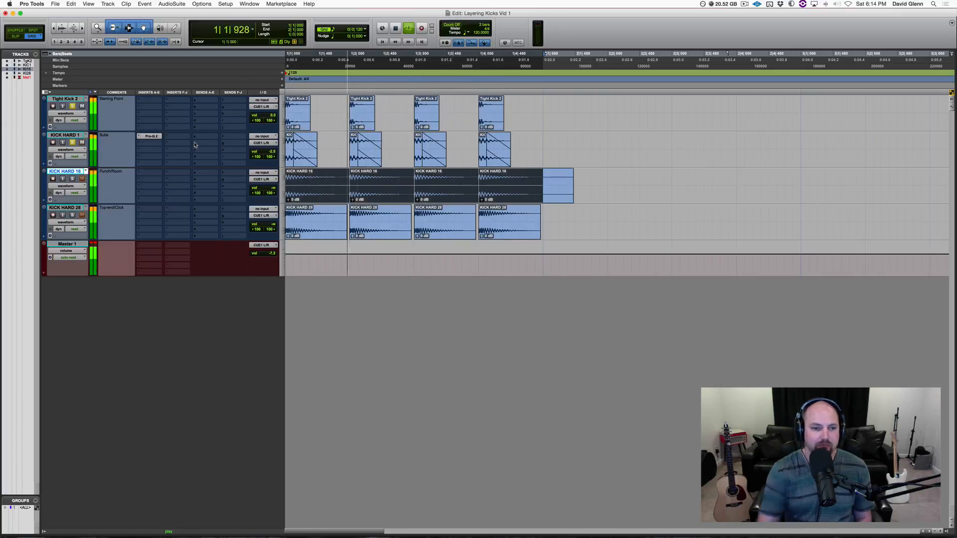
pyautogui.press('space')
pyautogui.press('p')
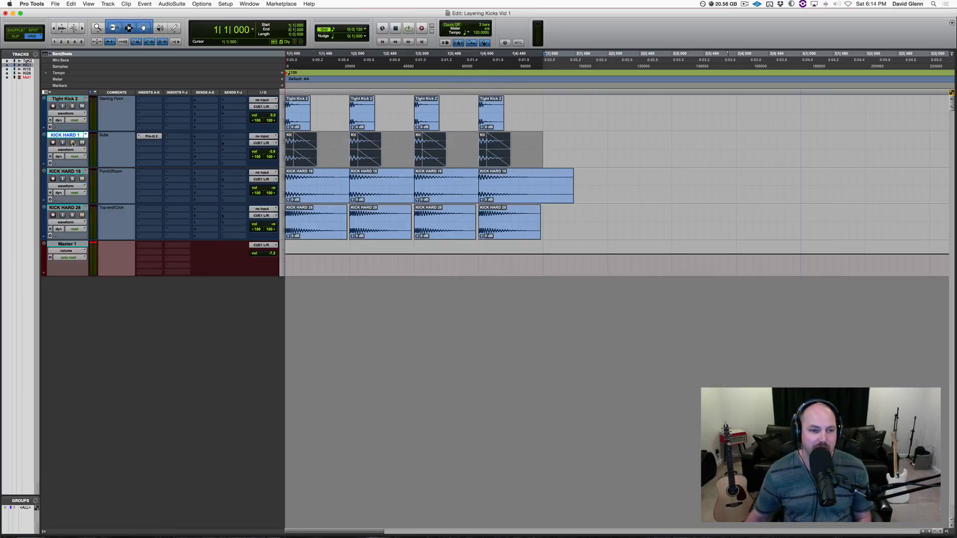
# Step: Select the KICK HARD 16 track and insert FabFilter Pro-Q 2 on it
pyautogui.click(75, 171)
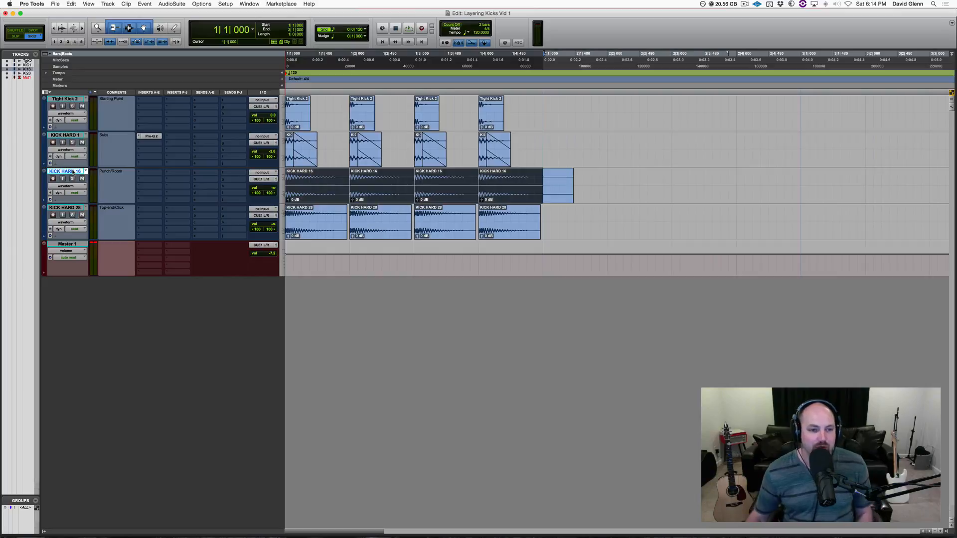
pyautogui.click(74, 171)
pyautogui.click(73, 171)
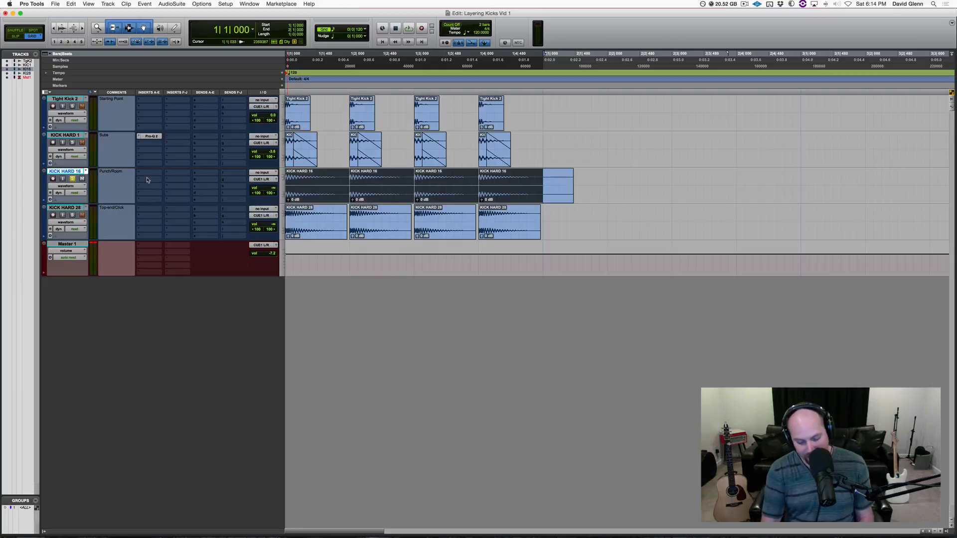
pyautogui.press('space')
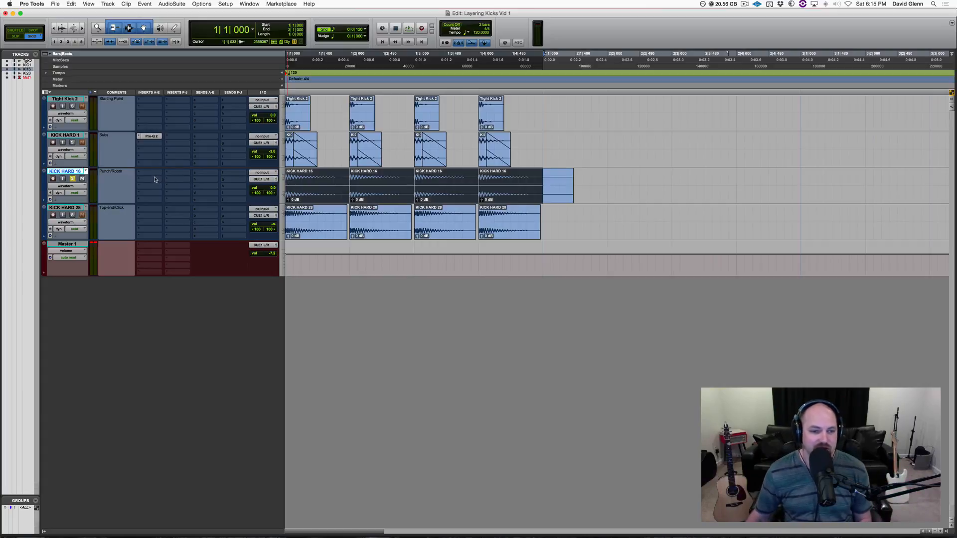
pyautogui.click(145, 173)
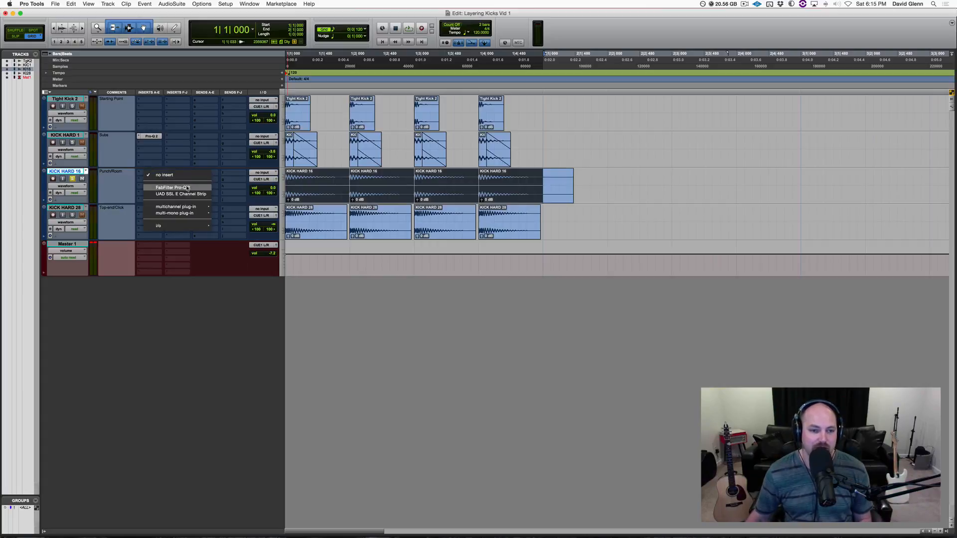
pyautogui.click(179, 188)
# Step: While playing back, raise the Pro-Q 2 low-cut band on KICK HARD 16 to about 123 Hz
pyautogui.moveTo(351, 246)
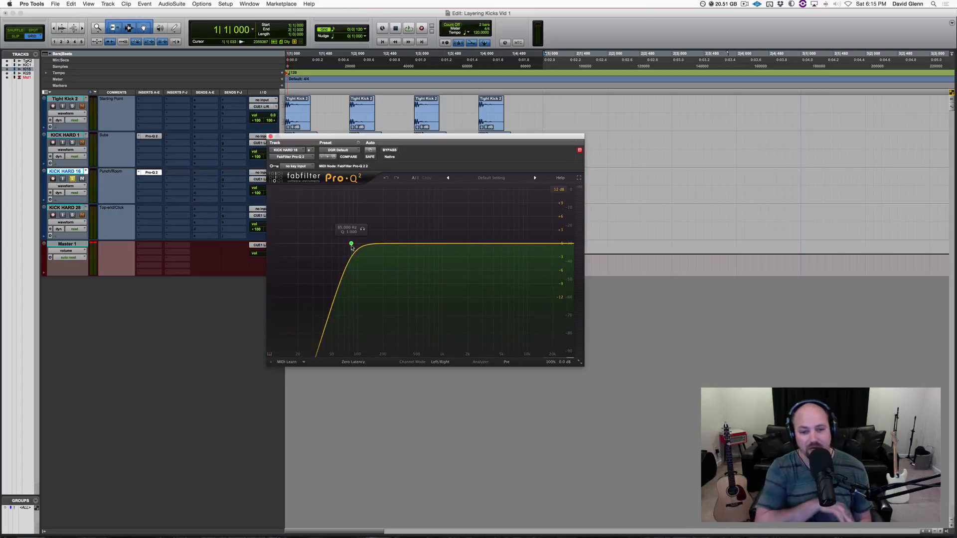
pyautogui.press('space')
pyautogui.moveTo(352, 247)
pyautogui.mouseDown()
pyautogui.moveTo(388, 247)
pyautogui.moveTo(365, 245)
pyautogui.mouseUp()
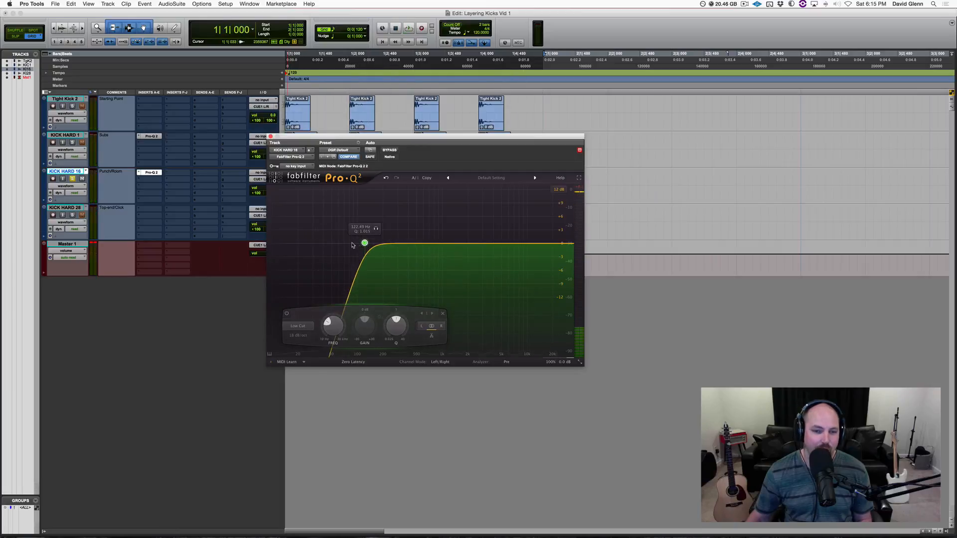
# Step: Add a bell band near the low cut and pull it down about 4 dB at roughly 100 Hz
pyautogui.doubleClick(361, 250)
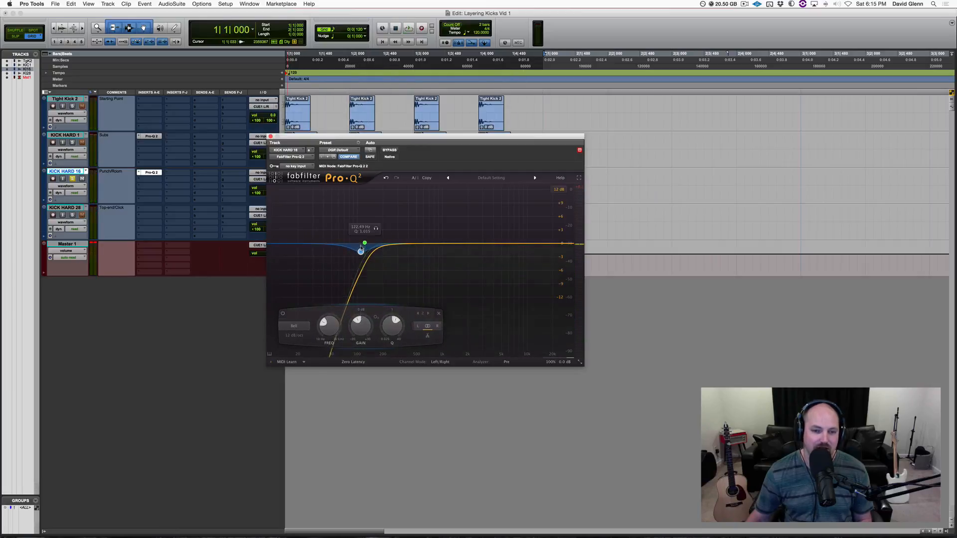
pyautogui.press('space')
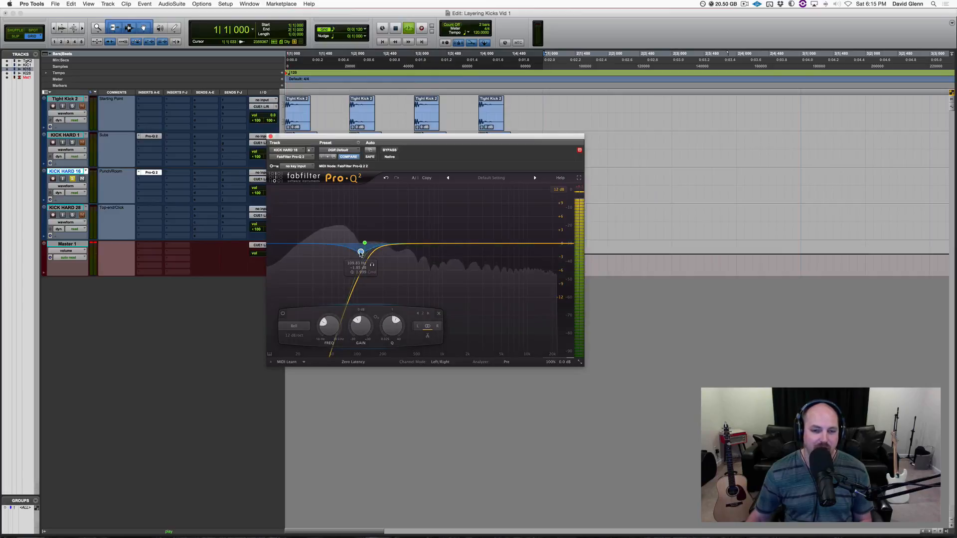
pyautogui.moveTo(361, 254); pyautogui.dragTo(357, 260)
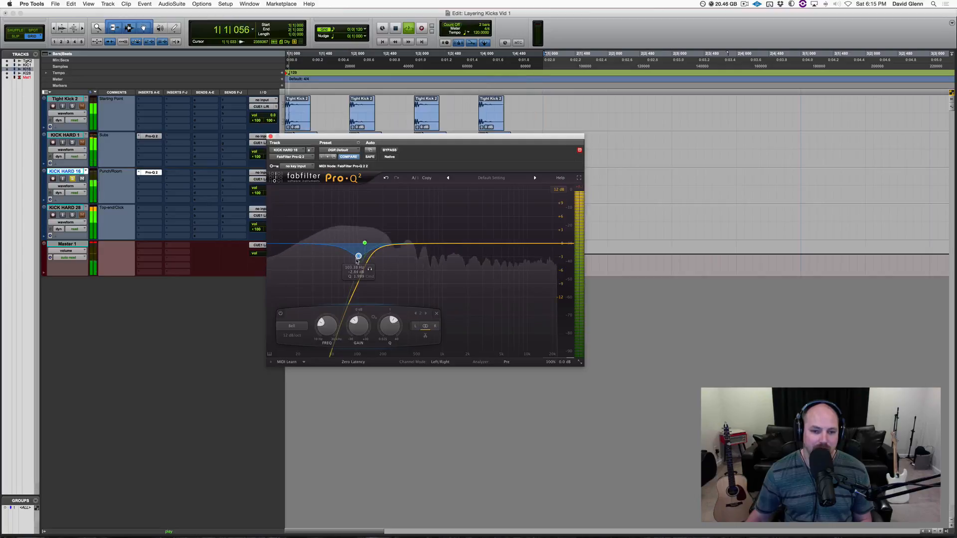
pyautogui.press('space')
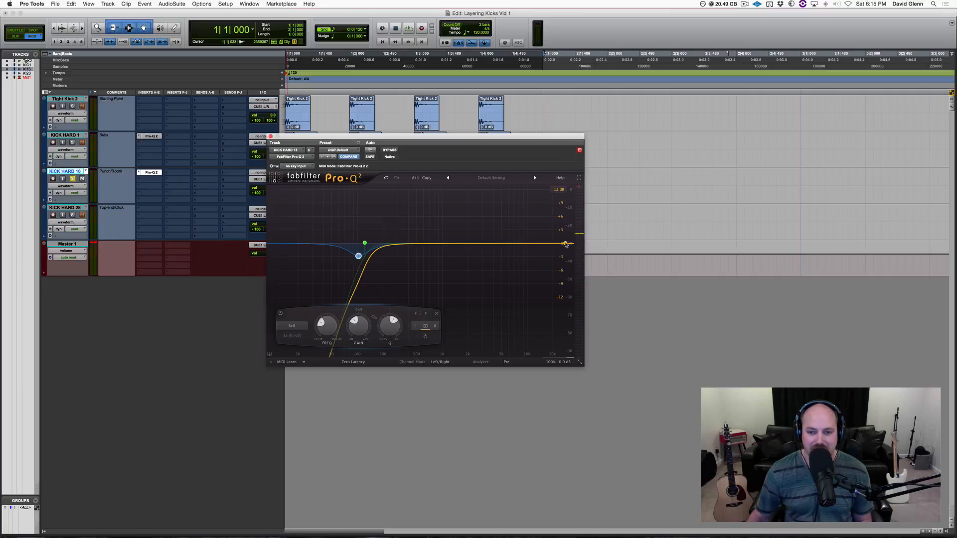
# Step: Add a high-cut band on KICK HARD 16 at about 12.8 kHz
pyautogui.press('space')
pyautogui.moveTo(566, 244); pyautogui.dragTo(513, 245)
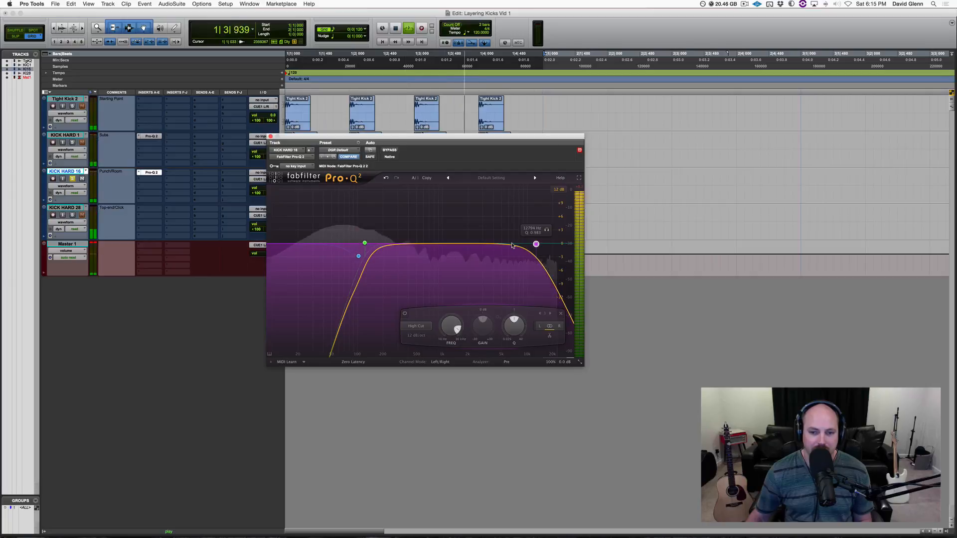
pyautogui.press('space')
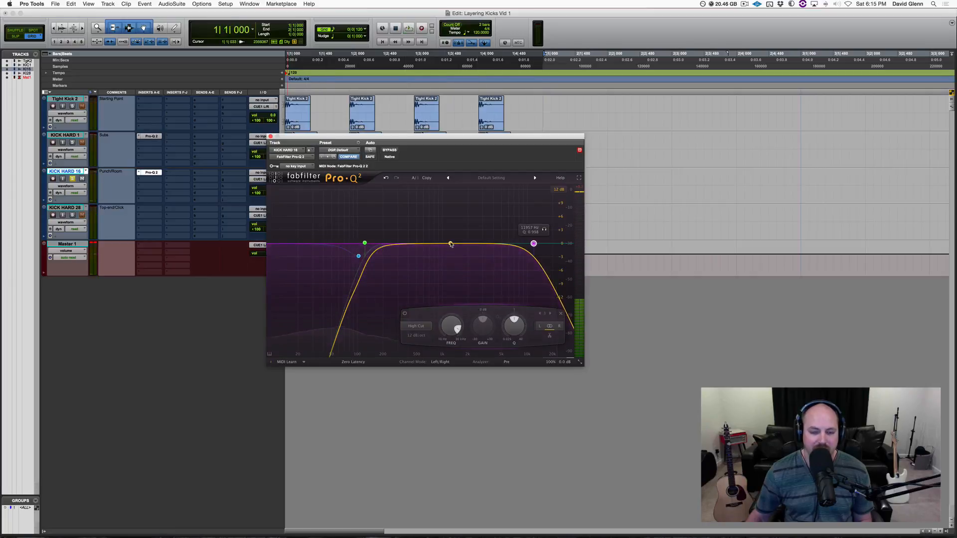
# Step: Add a bell cut of about 3.8 dB around 363 Hz on the KICK HARD 16 EQ
pyautogui.press('space')
pyautogui.moveTo(451, 245); pyautogui.dragTo(411, 263)
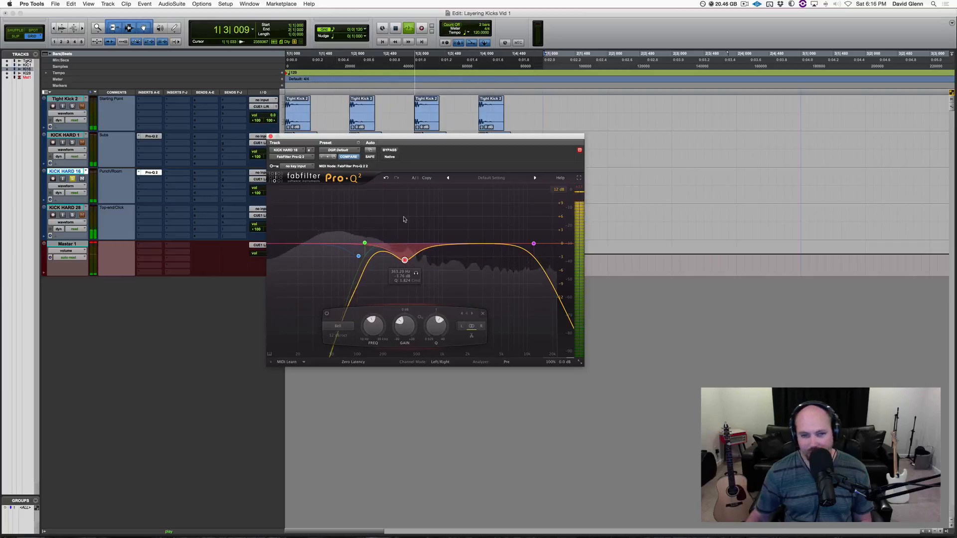
pyautogui.press('space')
# Step: Toggle the EQ bypass during playback to compare KICK HARD 16 with and without the EQ
pyautogui.click(391, 151)
pyautogui.press('space')
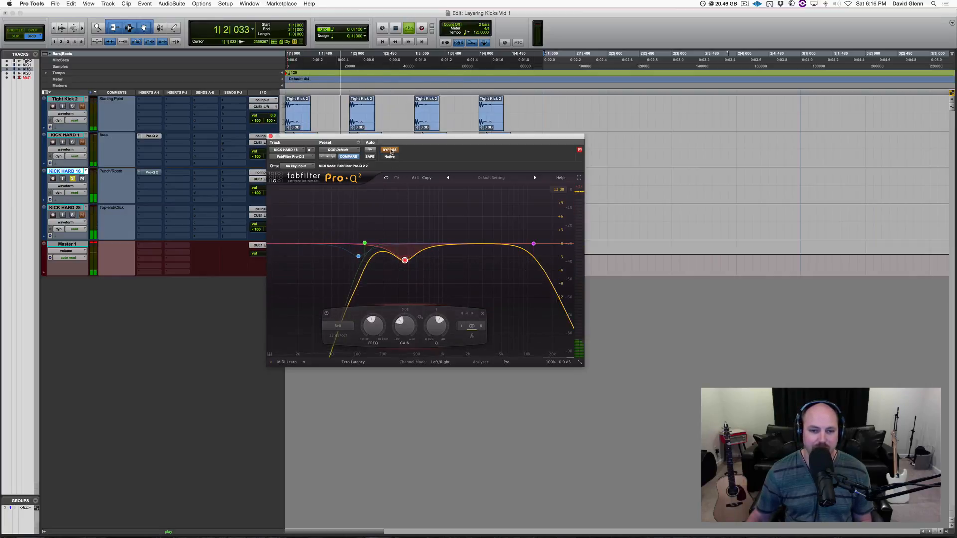
pyautogui.press('space')
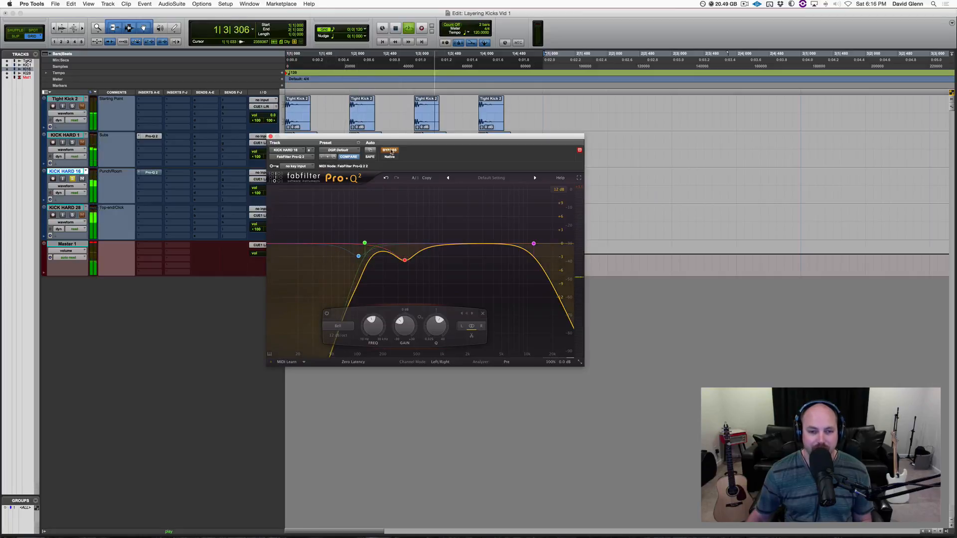
pyautogui.press('space')
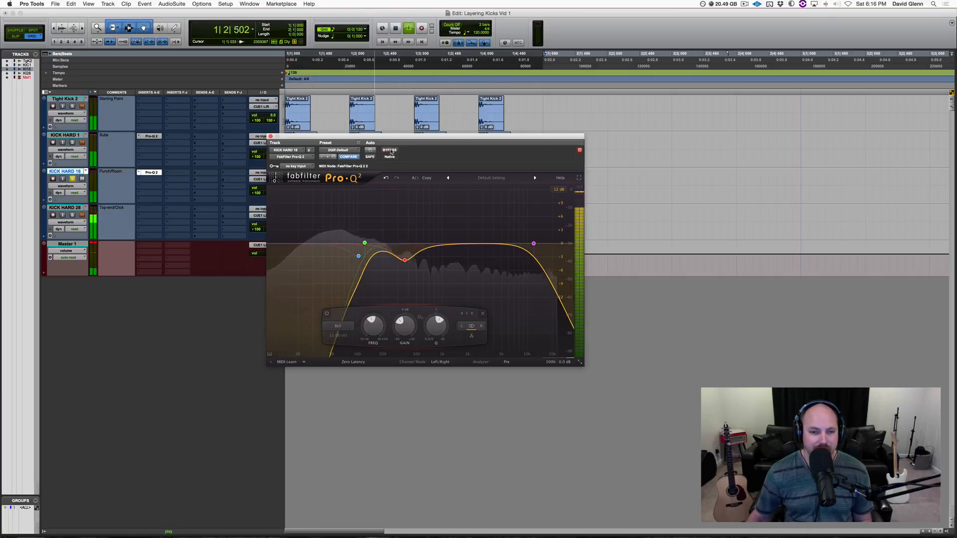
pyautogui.press('space')
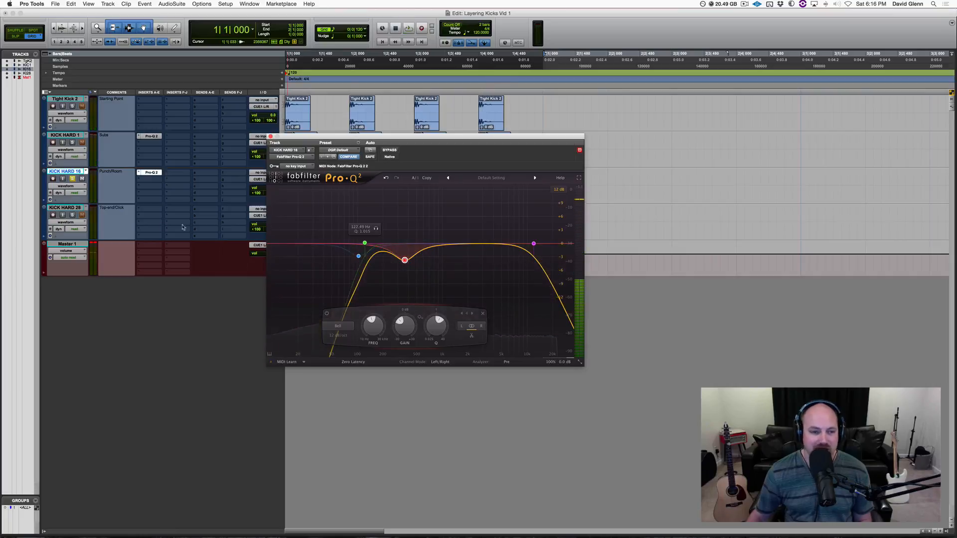
pyautogui.click(71, 182)
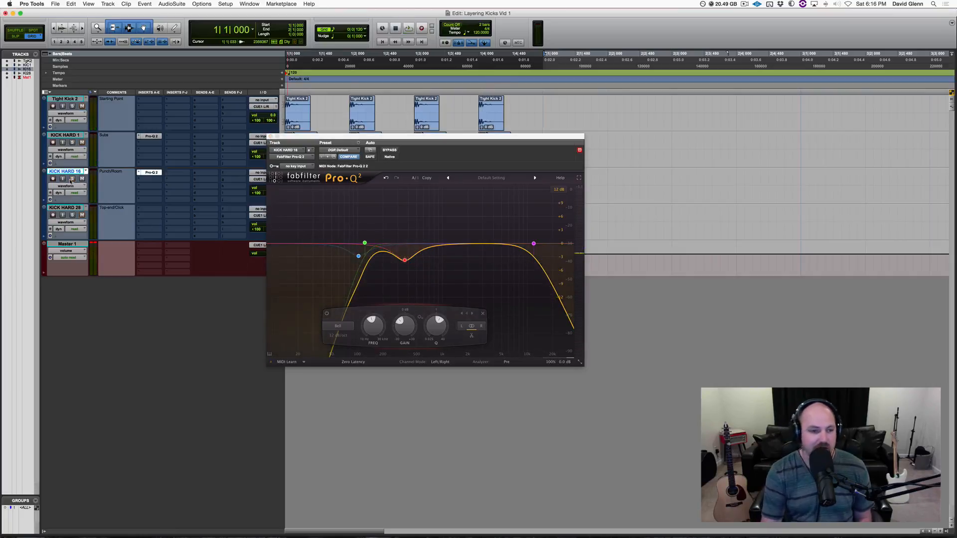
pyautogui.press('space')
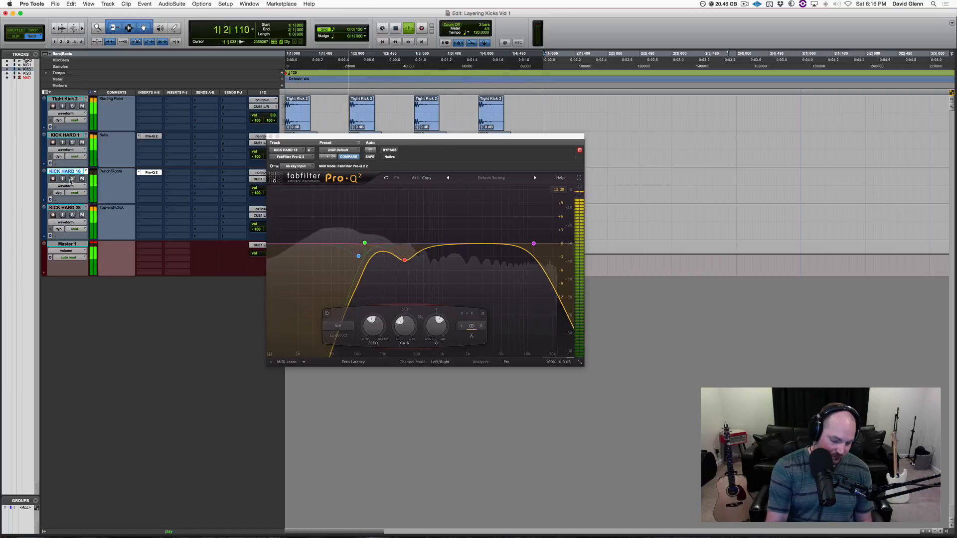
pyautogui.press('space')
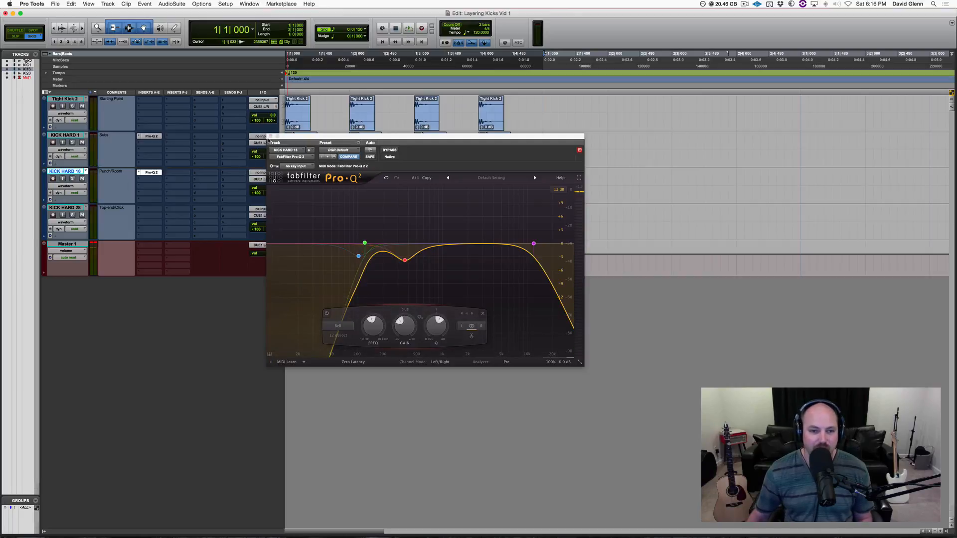
# Step: Close the EQ window and delete the part of the last KICK HARD 16 clip extending past bar 2
pyautogui.click(271, 136)
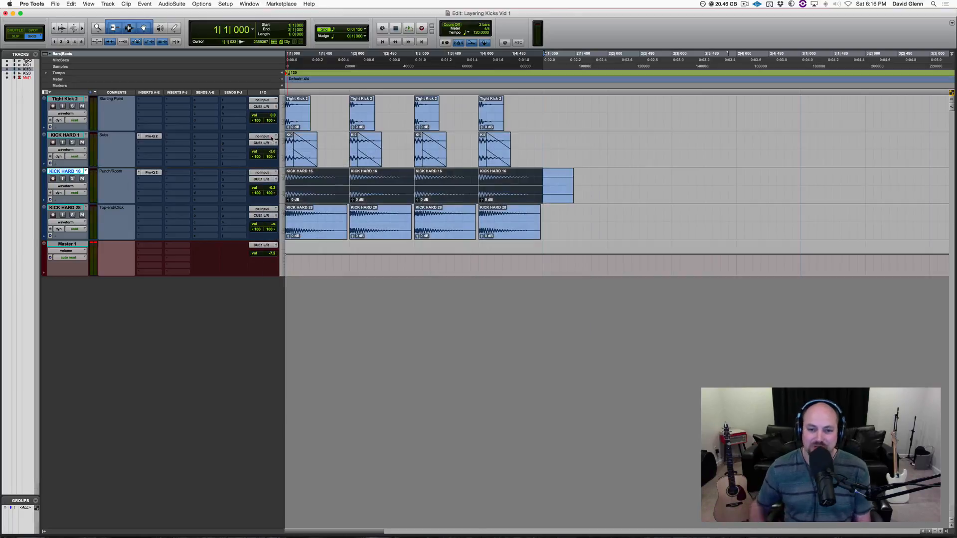
pyautogui.click(325, 180)
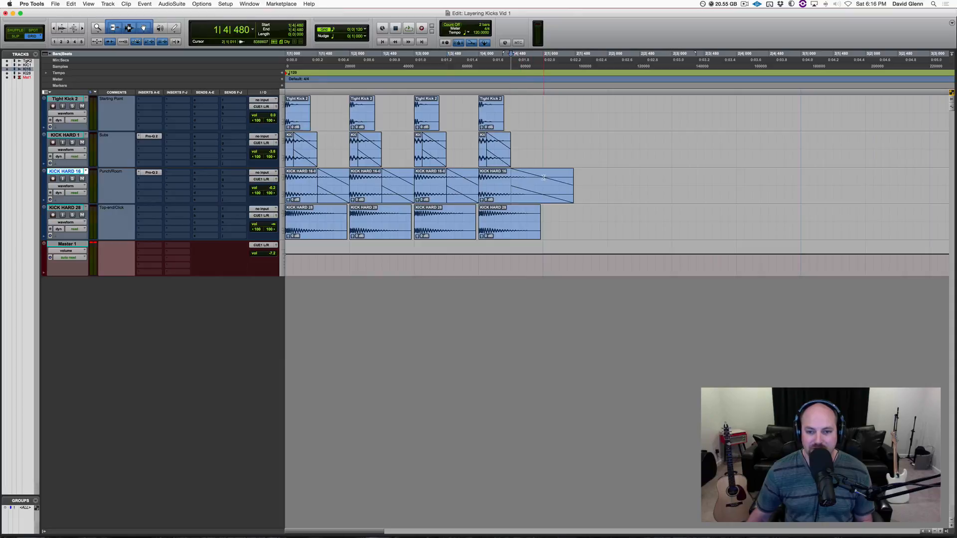
pyautogui.moveTo(543, 178); pyautogui.dragTo(632, 184)
pyautogui.press('Delete')
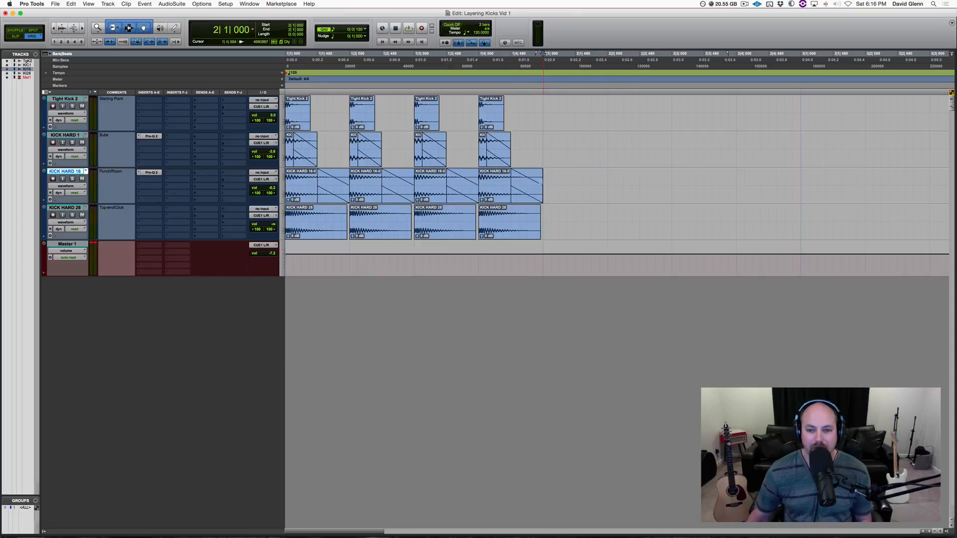
# Step: Select the KICK HARD 16 clips and play back the pattern to audition the layer
pyautogui.moveTo(544, 179); pyautogui.dragTo(249, 180)
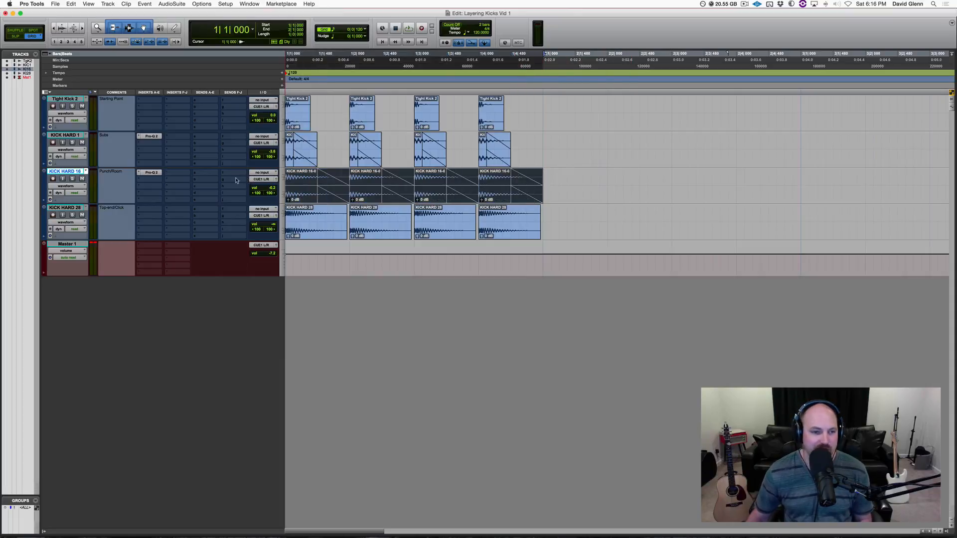
pyautogui.press('space')
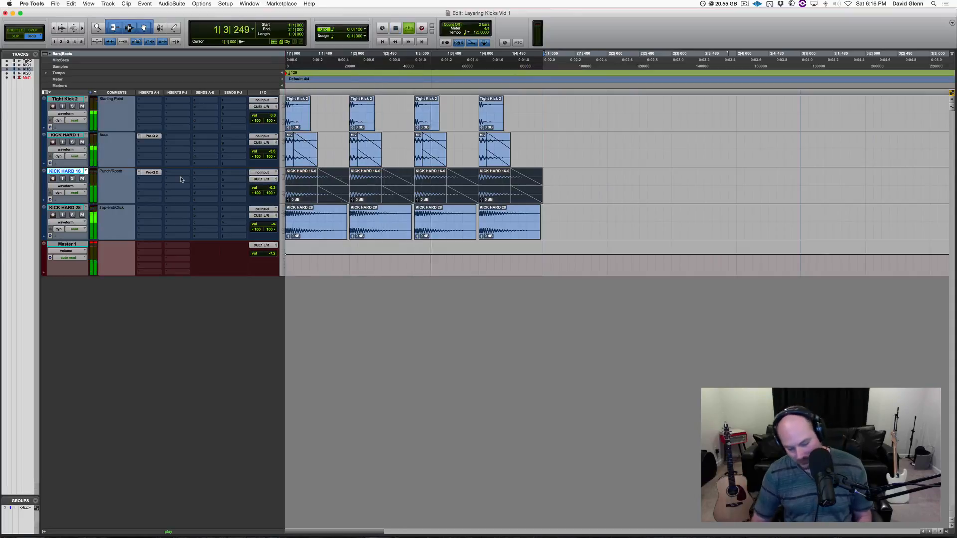
pyautogui.hotkey('shift', 'm')
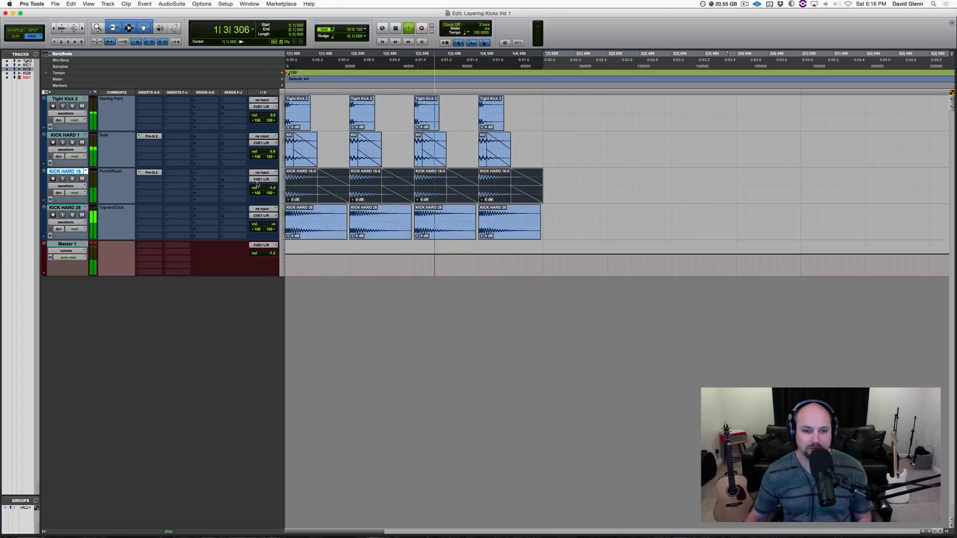
pyautogui.press('space')
pyautogui.click(333, 180)
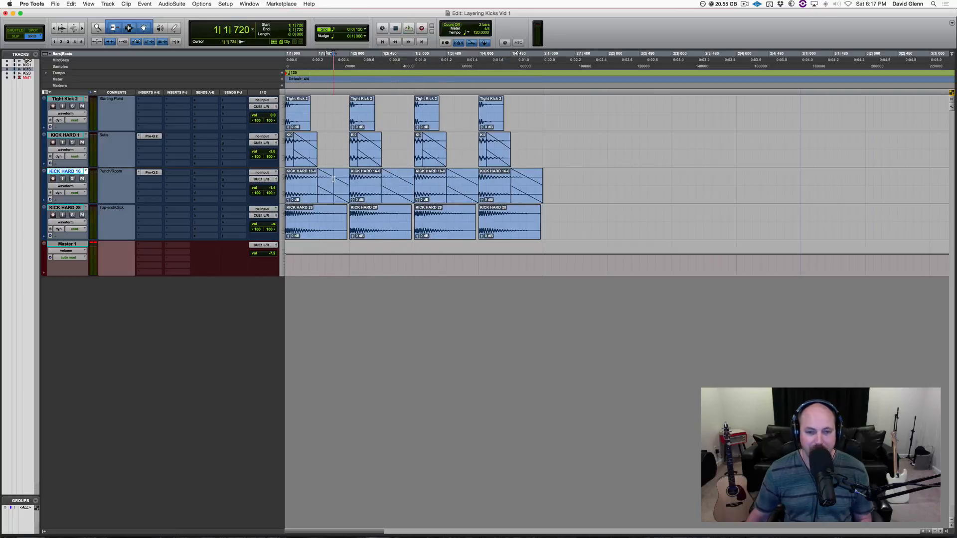
# Step: Solo the KICK HARD 26 track and play back the pattern to audition it alone
pyautogui.click(399, 178)
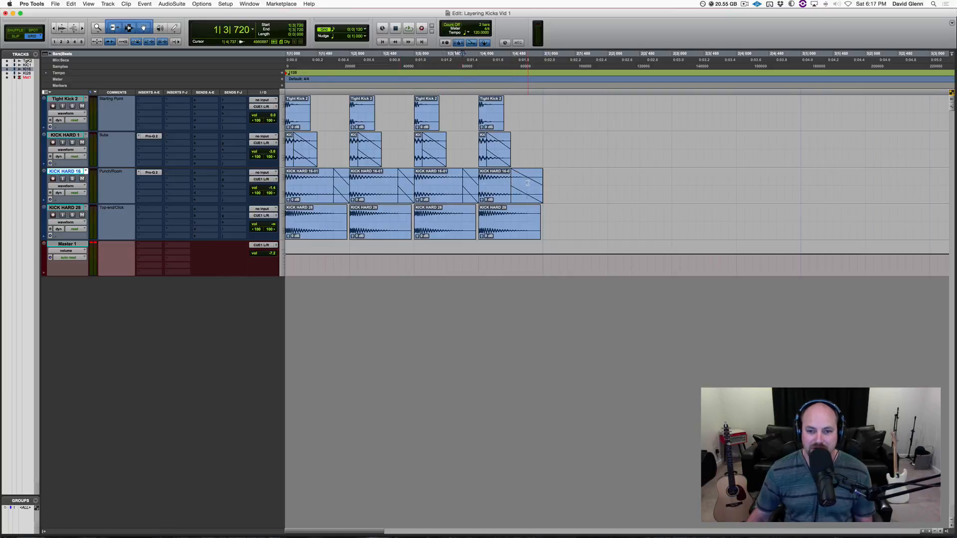
pyautogui.click(74, 208)
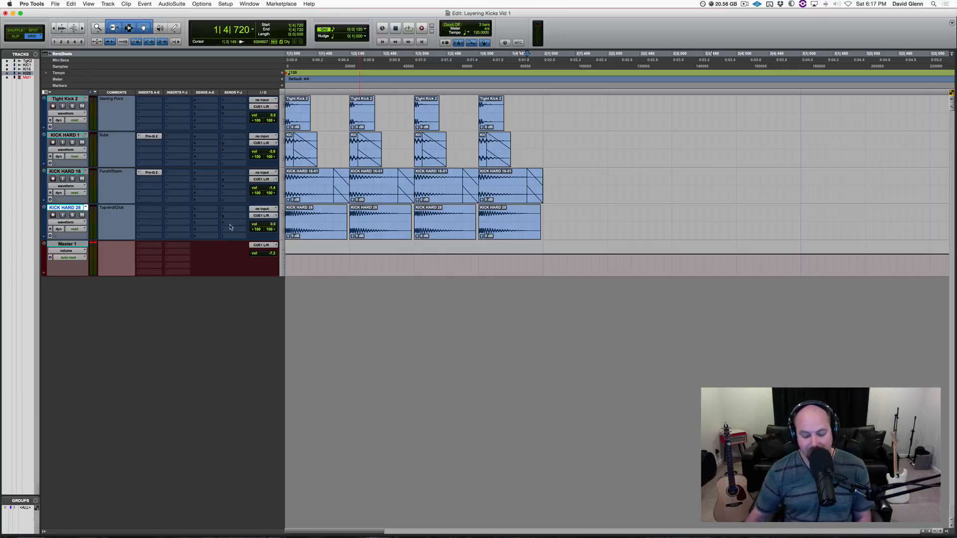
pyautogui.hotkey('shift', 's')
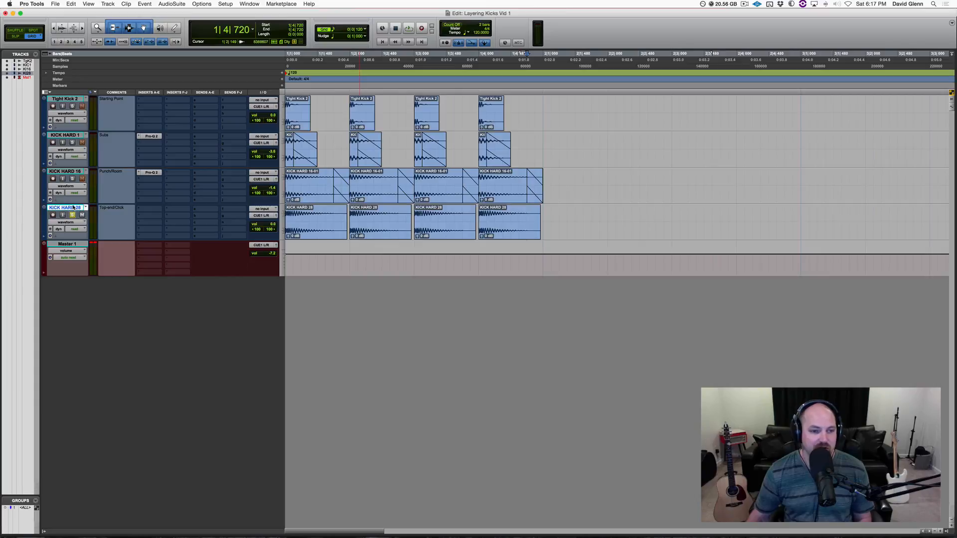
pyautogui.press('space')
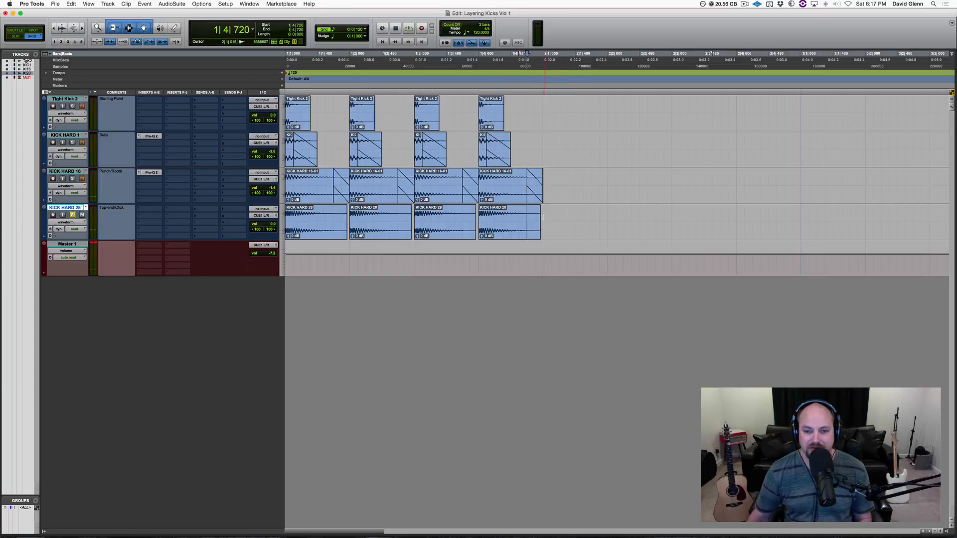
pyautogui.moveTo(544, 216); pyautogui.dragTo(183, 199)
pyautogui.press('space')
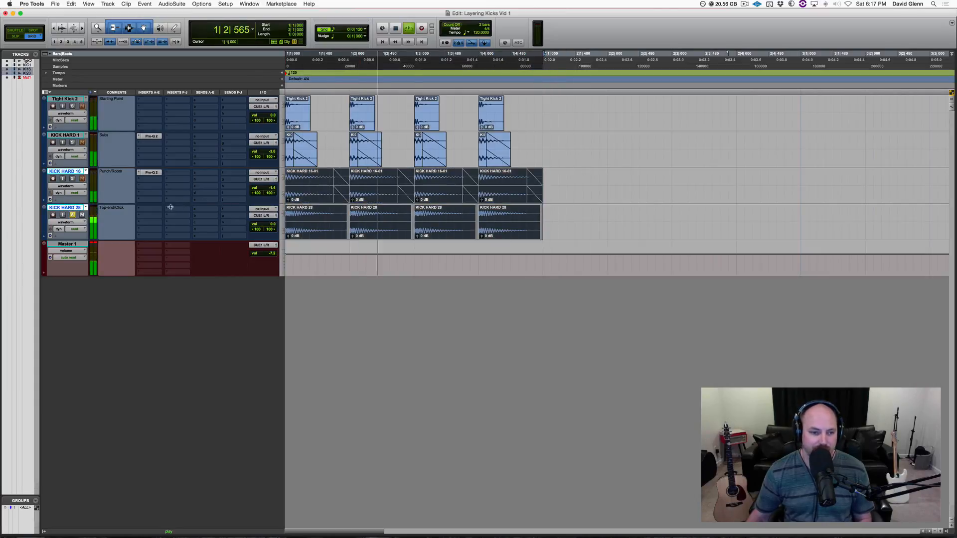
# Step: Insert FabFilter Pro-Q 2 on the KICK HARD 26 track while playing back its clips
pyautogui.click(66, 208)
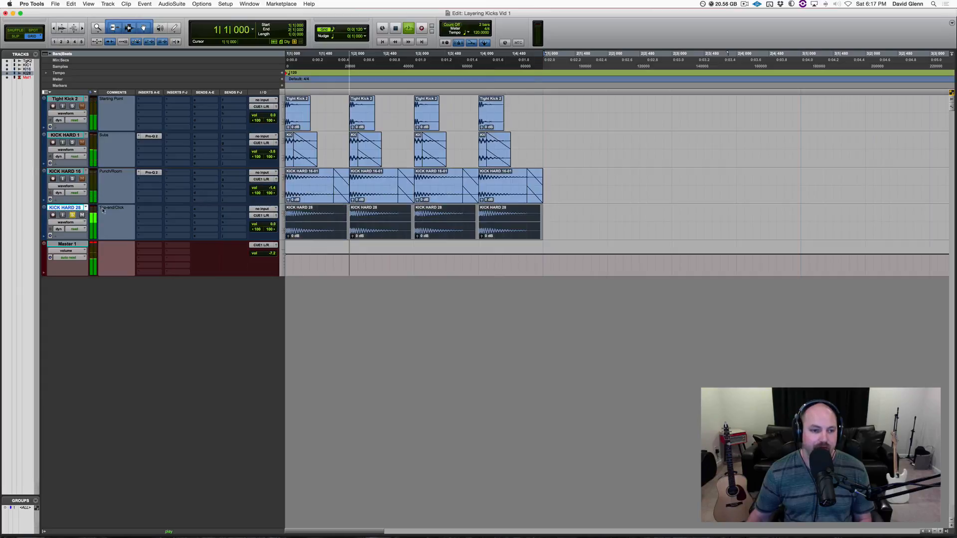
pyautogui.press('space')
pyautogui.click(142, 213)
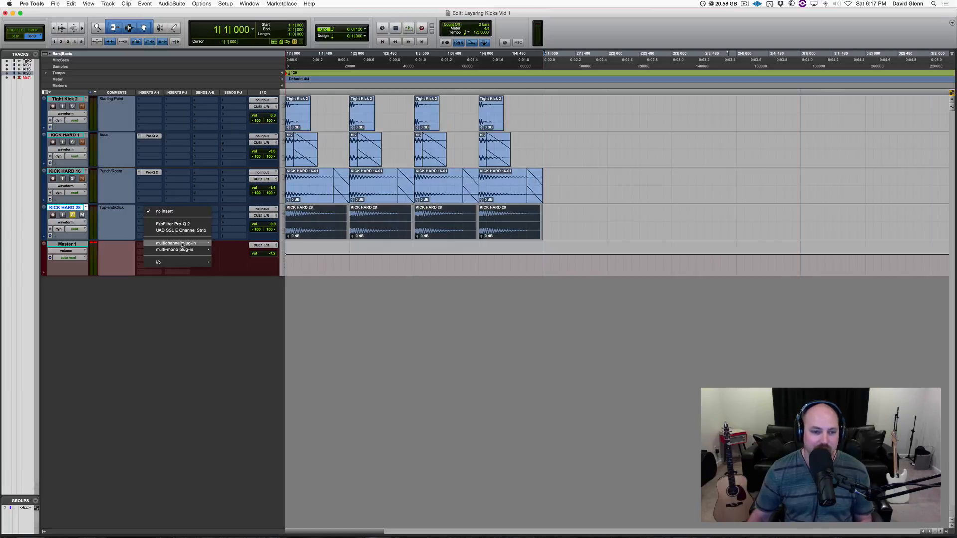
pyautogui.click(188, 224)
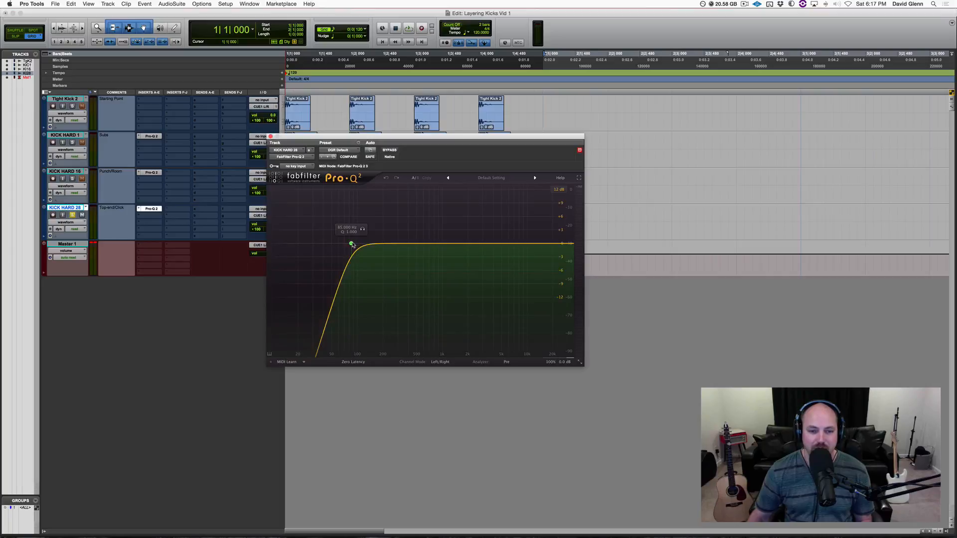
# Step: Raise the KICK HARD 26 low cut to about 188 Hz, reset its Q, and close the EQ
pyautogui.moveTo(353, 245); pyautogui.dragTo(423, 243)
pyautogui.press('space')
pyautogui.press('space')
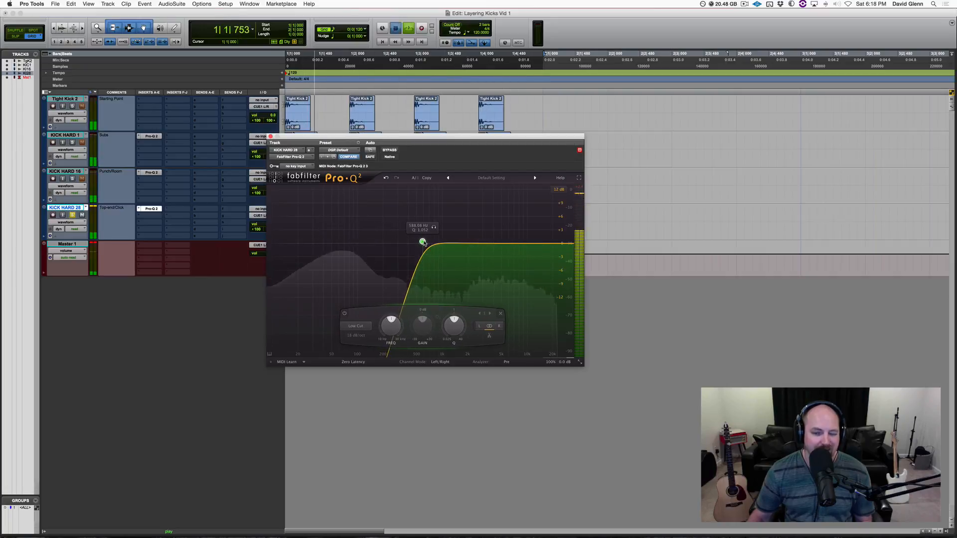
pyautogui.doubleClick(453, 326)
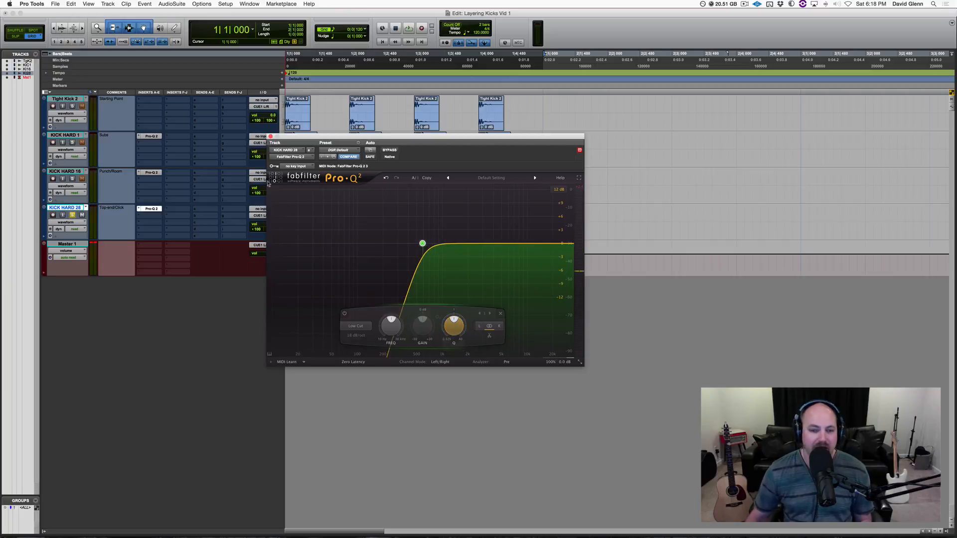
pyautogui.click(270, 136)
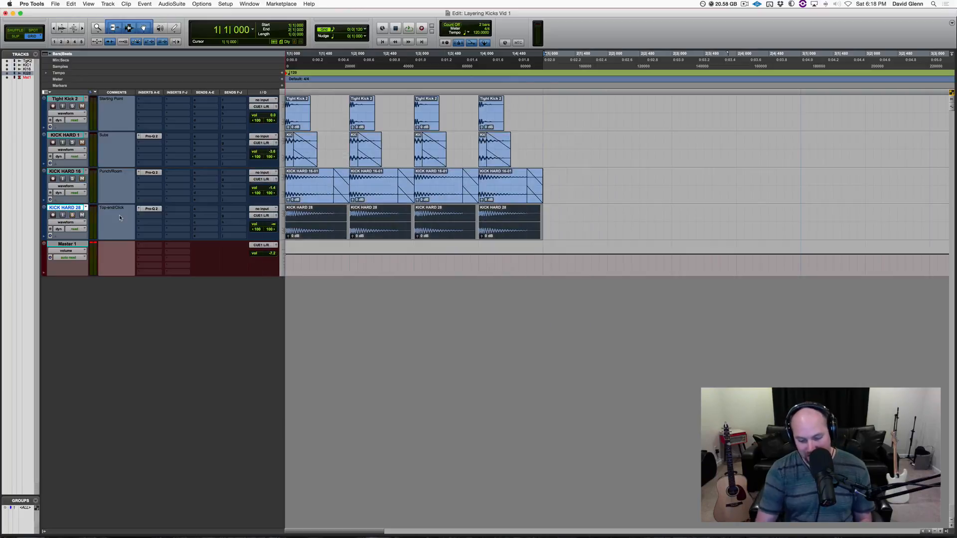
# Step: Lower the KICK HARD 26 track volume to about -6 dB while playing back the layered kicks
pyautogui.press('space')
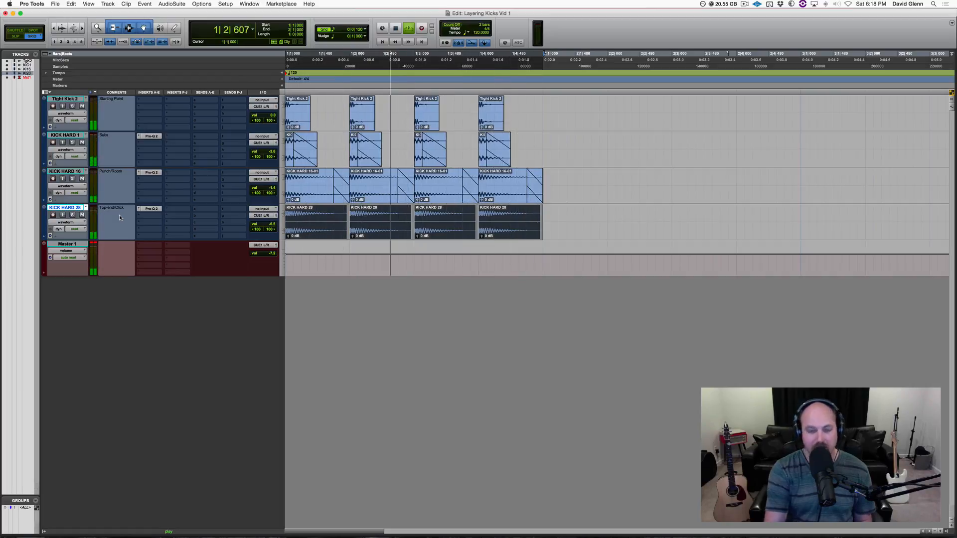
pyautogui.hotkey('shift', 'm')
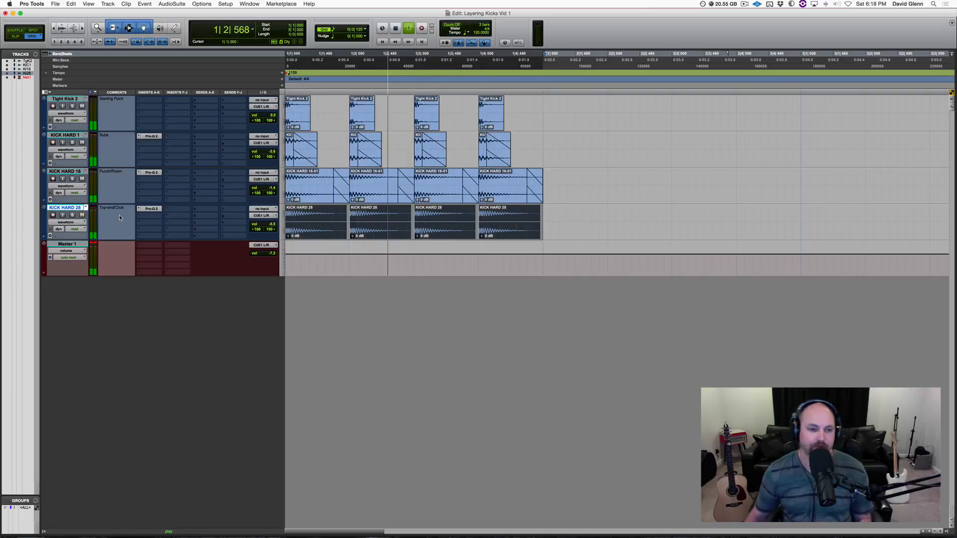
pyautogui.press('space')
pyautogui.click(261, 226)
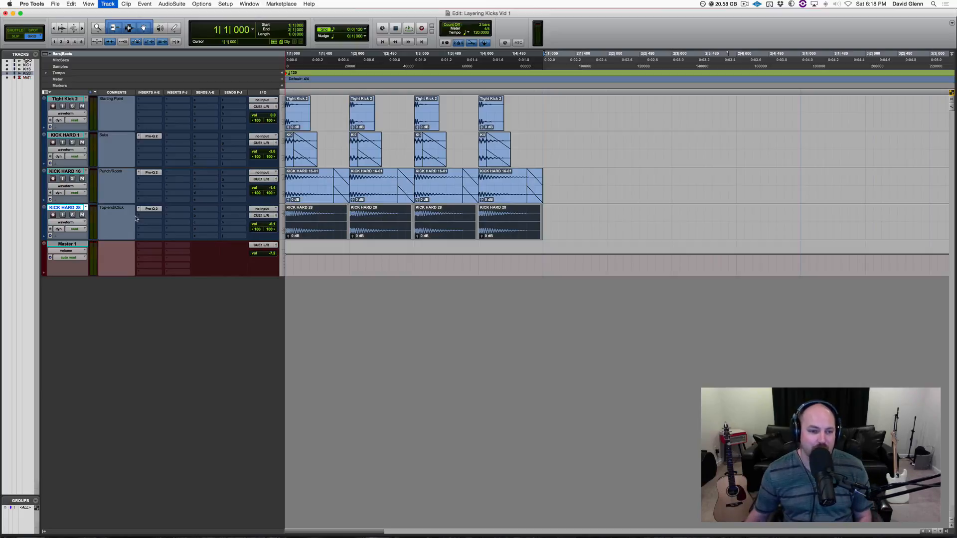
# Step: Delete the first and third KICK HARD 26 clips and play back the pattern
pyautogui.click(69, 99)
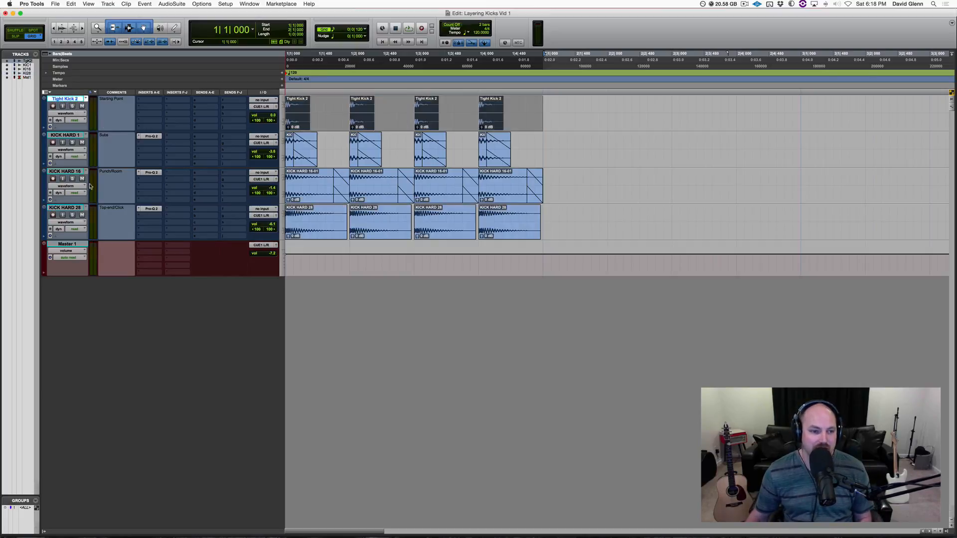
pyautogui.keyDown('shift'); pyautogui.click(66, 209); pyautogui.keyUp('shift')
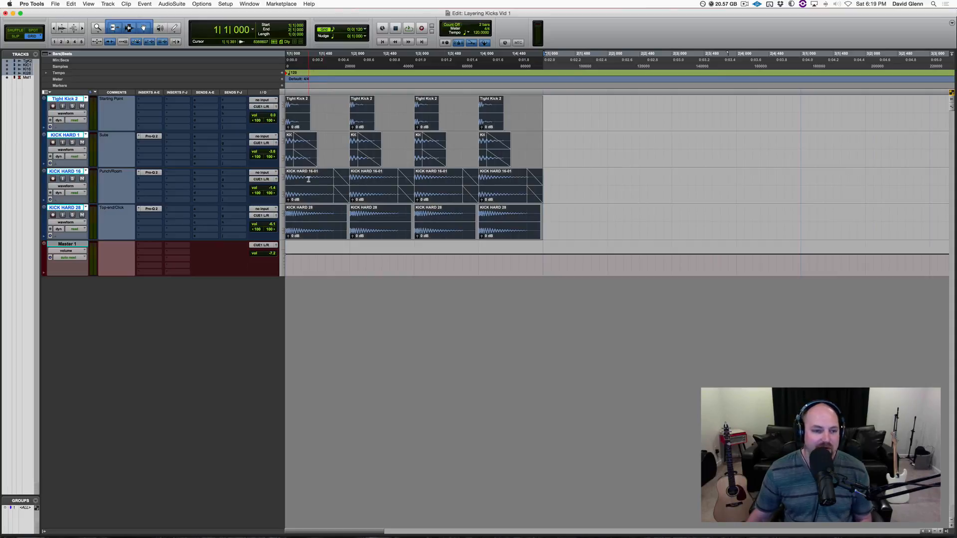
pyautogui.press('super+a')
pyautogui.keyDown('super'); pyautogui.click(319, 212); pyautogui.keyUp('super')
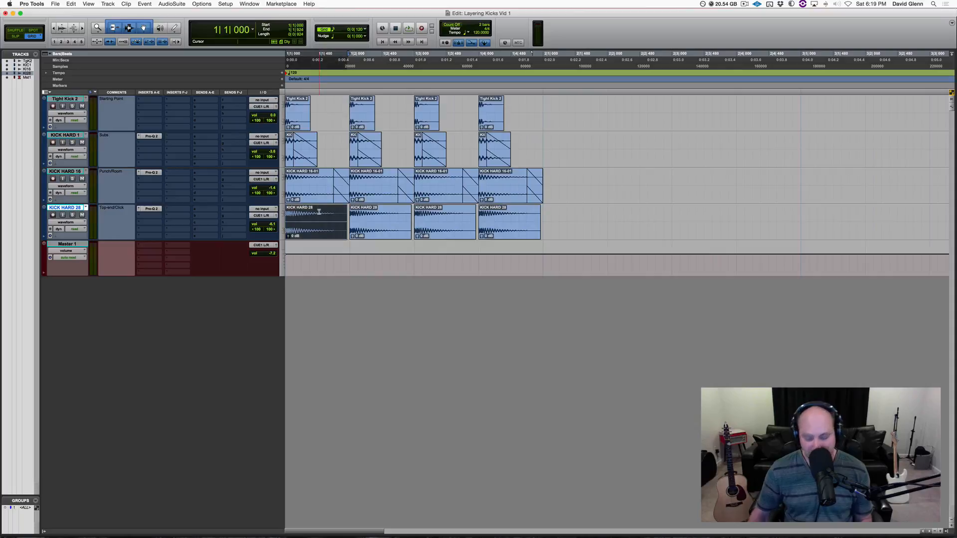
pyautogui.press('Delete')
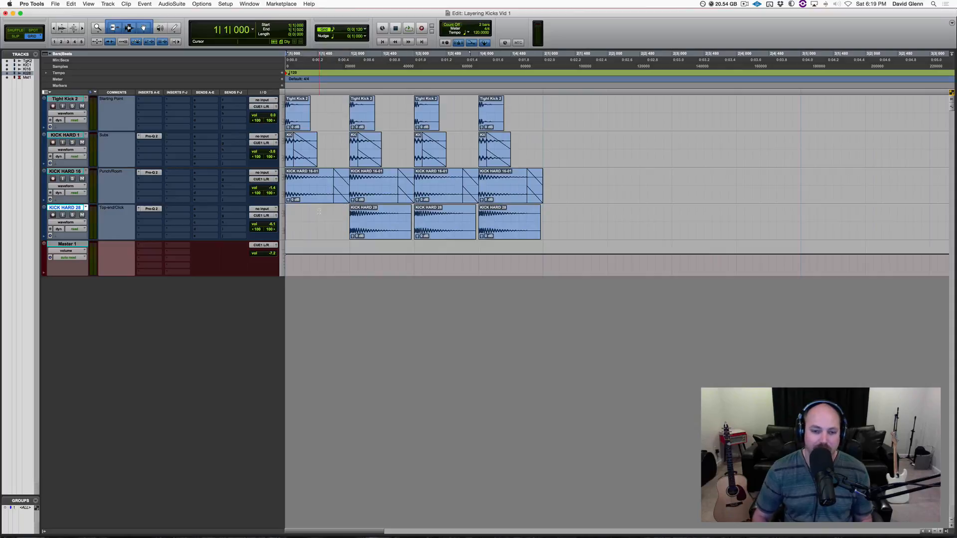
pyautogui.click(442, 221)
pyautogui.press('Delete')
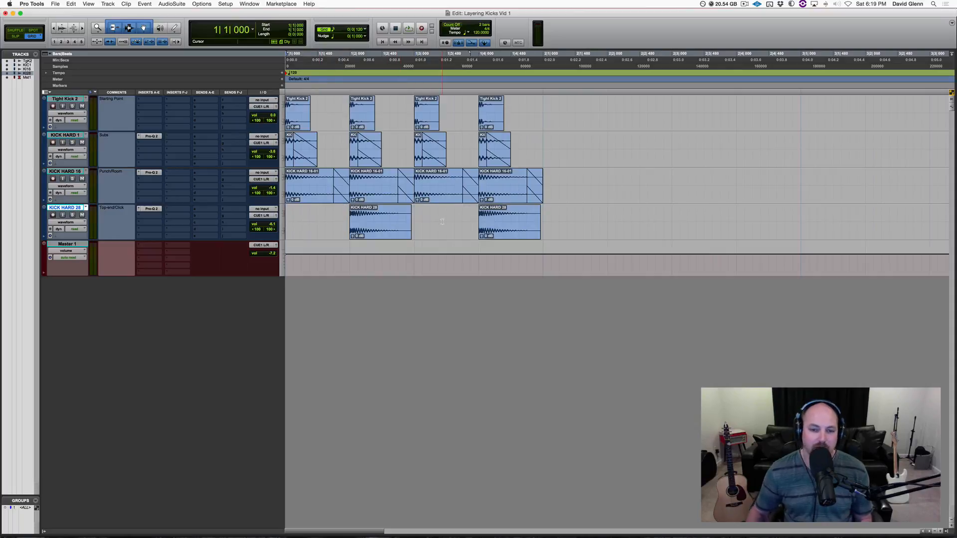
pyautogui.press('space')
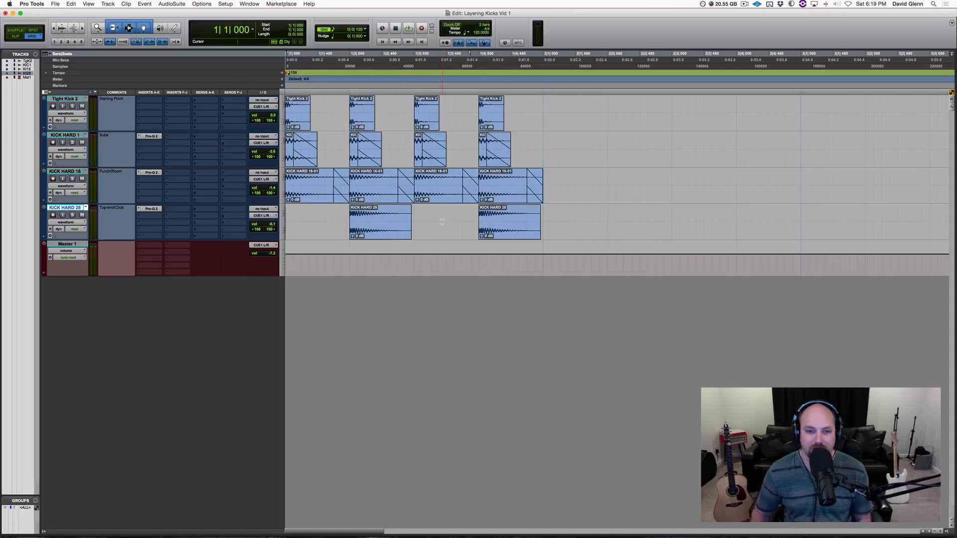
# Step: Undo both KICK HARD 26 clip deletions and return to the session start
pyautogui.press('super+z')
pyautogui.press('super+z')
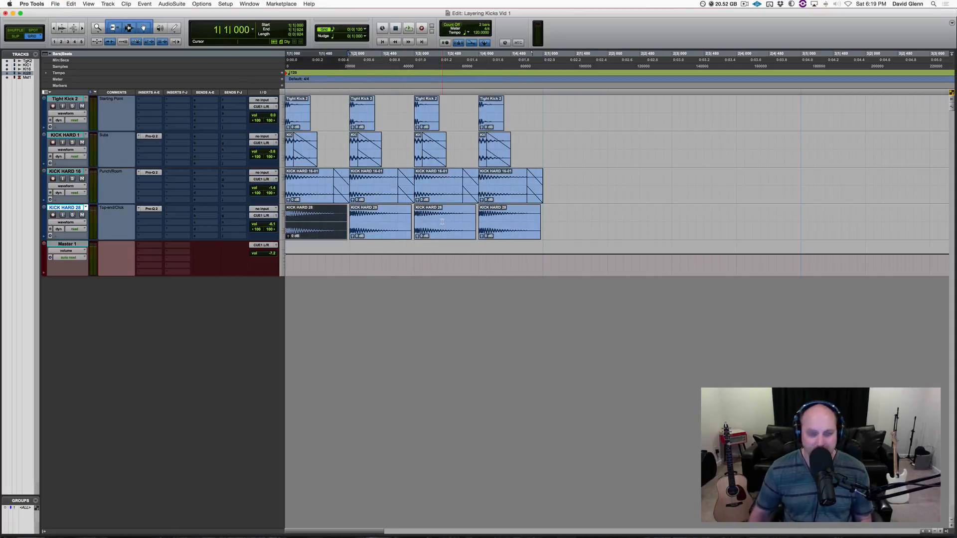
pyautogui.press('Return')
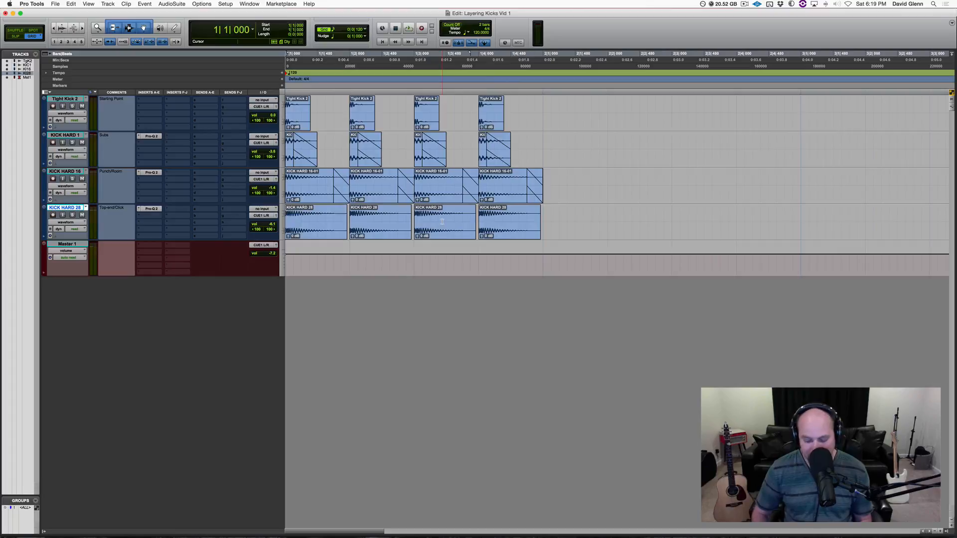
# Step: Open the Pro-Q 2 on KICK HARD 1 to review its high cut, then close it and select that track
pyautogui.click(149, 136)
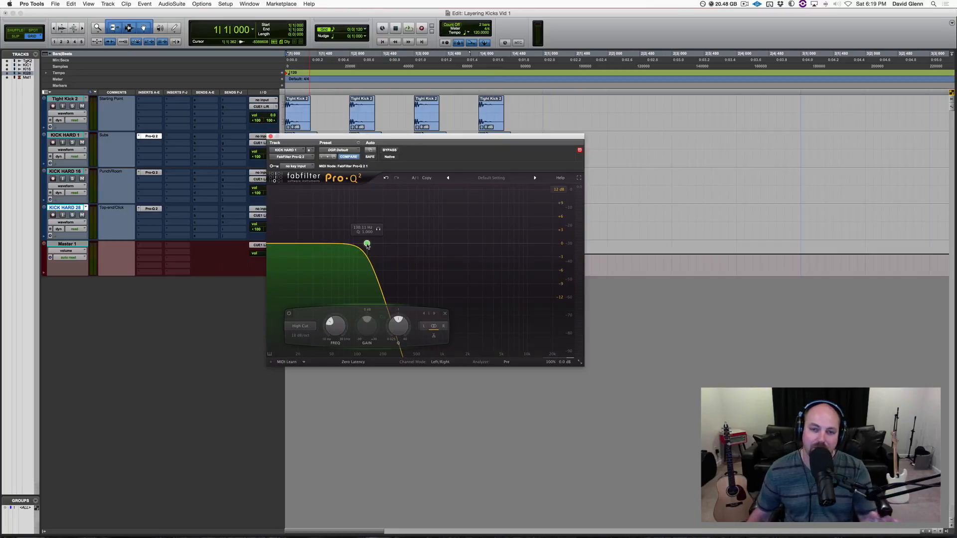
pyautogui.click(271, 136)
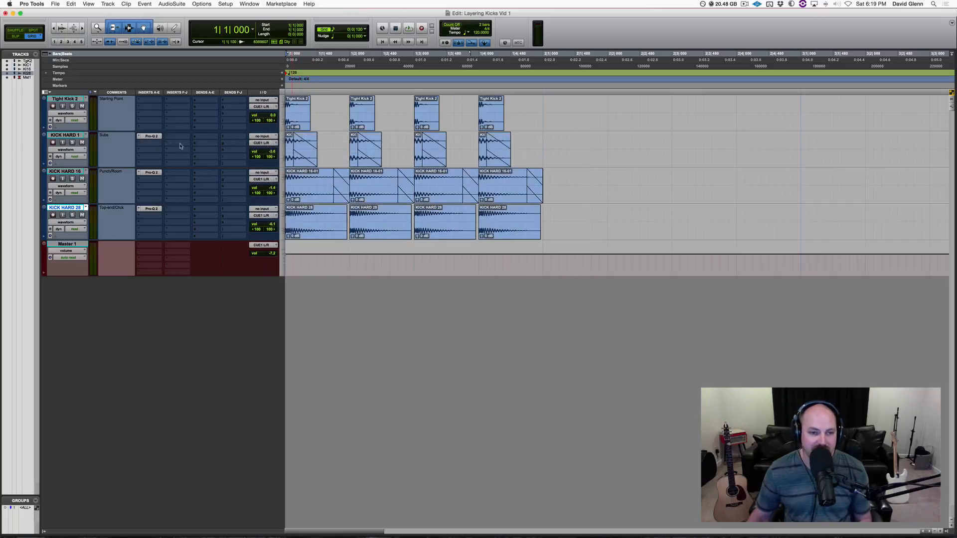
pyautogui.click(71, 135)
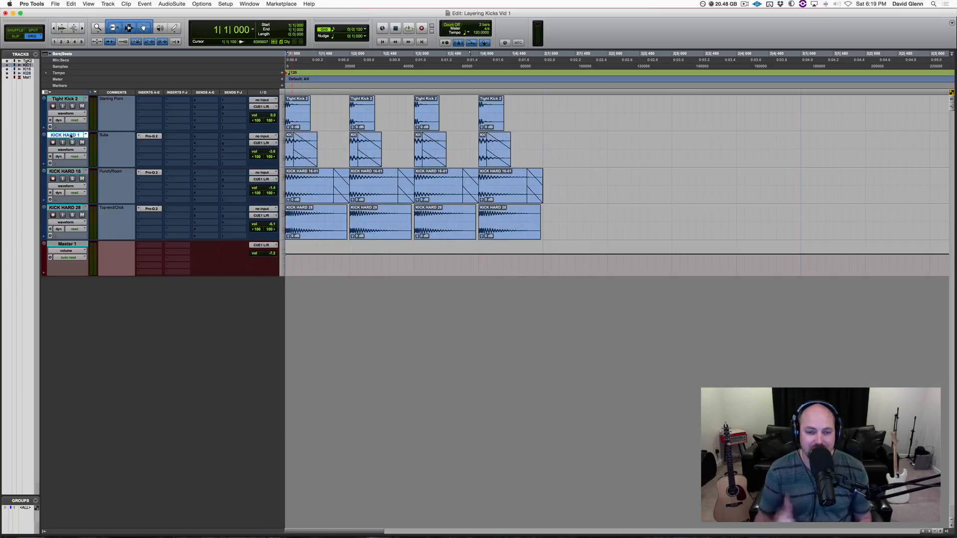